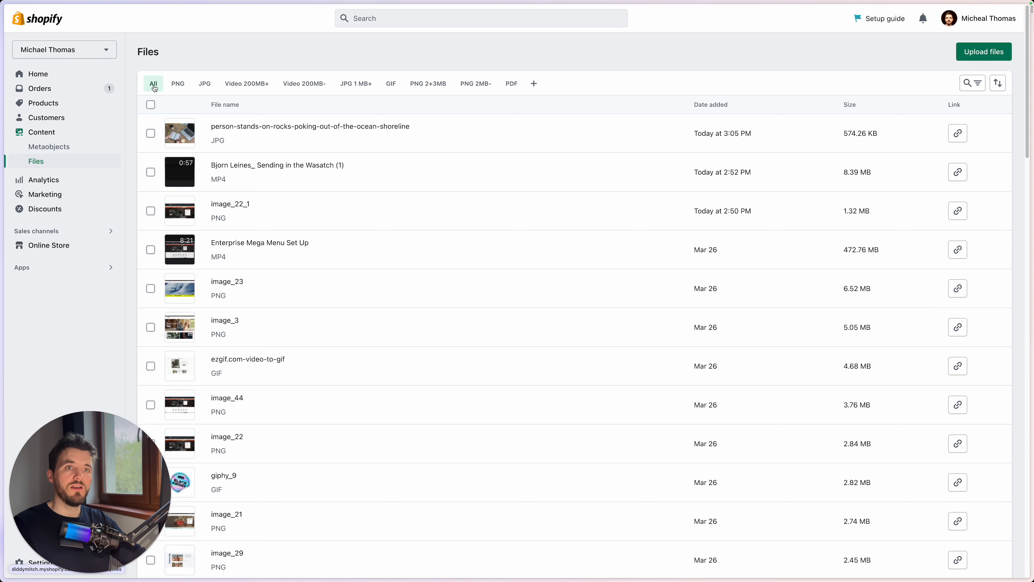
Step: Browse the saved file views for PNG, large and small videos, JPG 1 MB+, GIF, both PNG size ranges and PDF
left_click(178, 87)
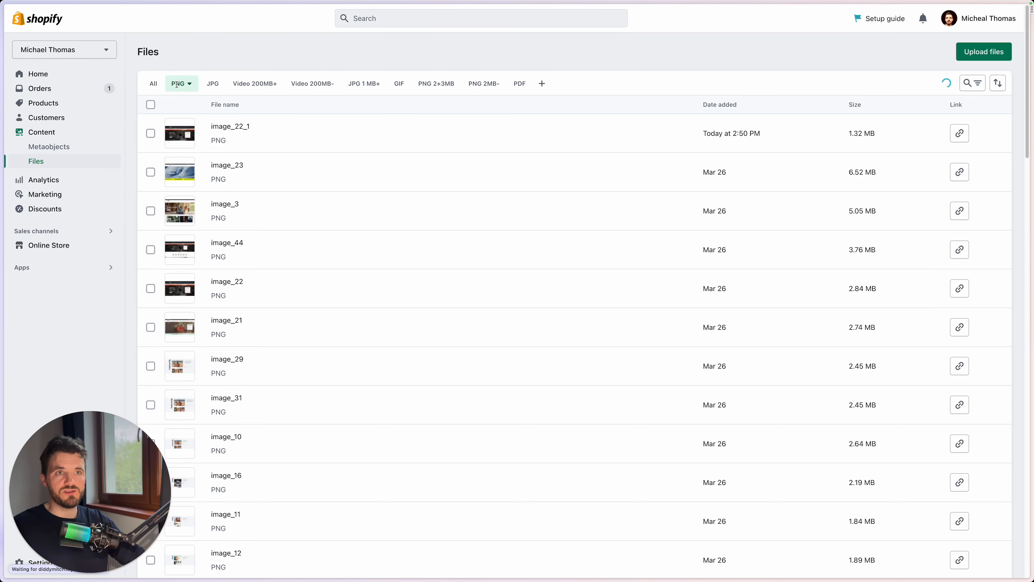
left_click(260, 86)
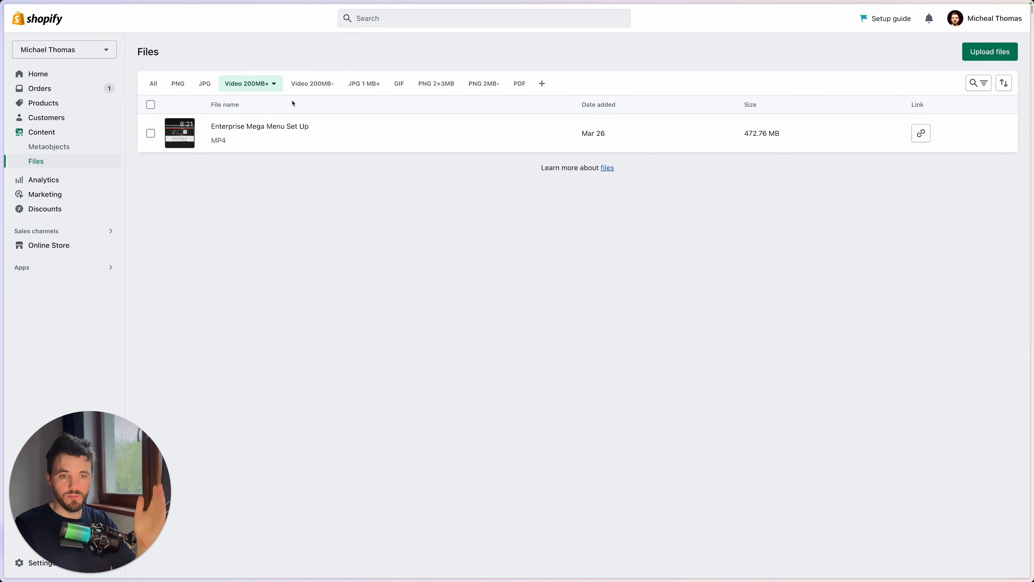
left_click(317, 85)
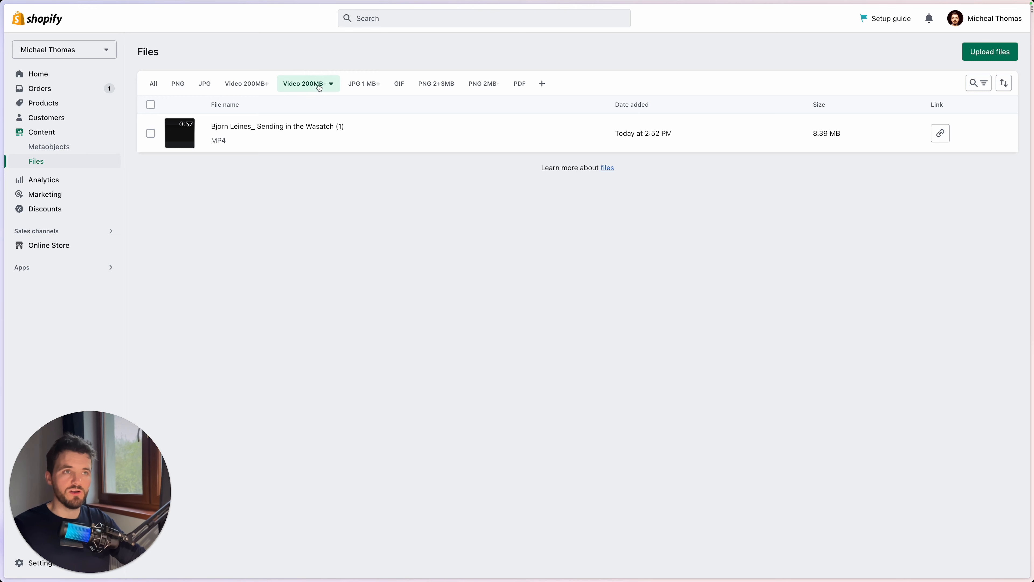
left_click(358, 84)
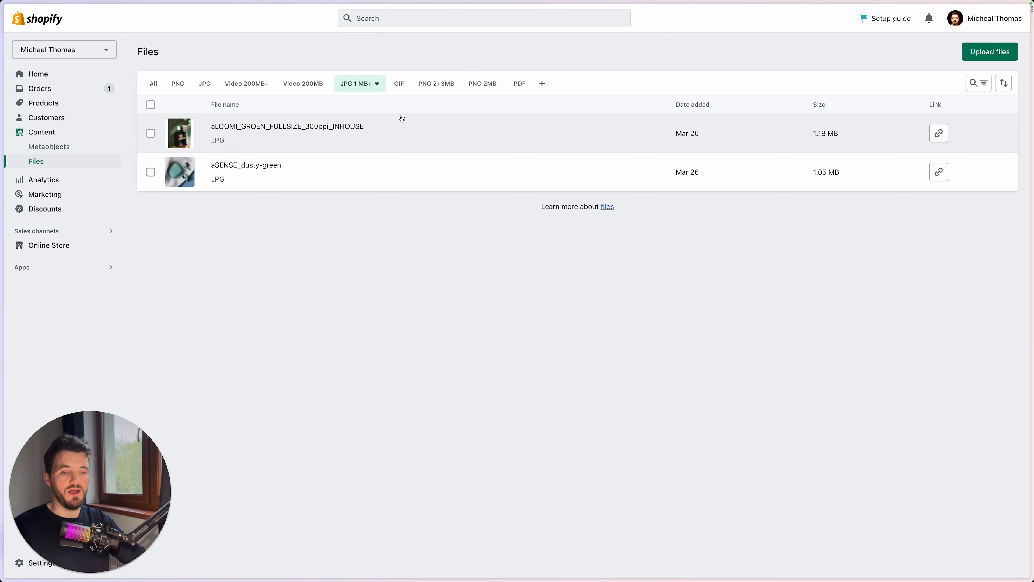
left_click(400, 86)
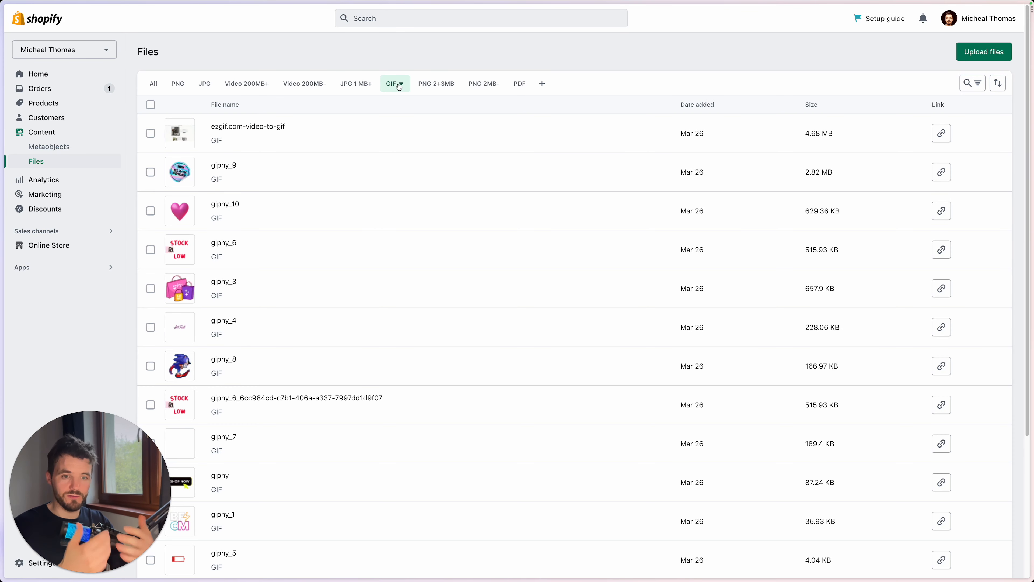
left_click(426, 85)
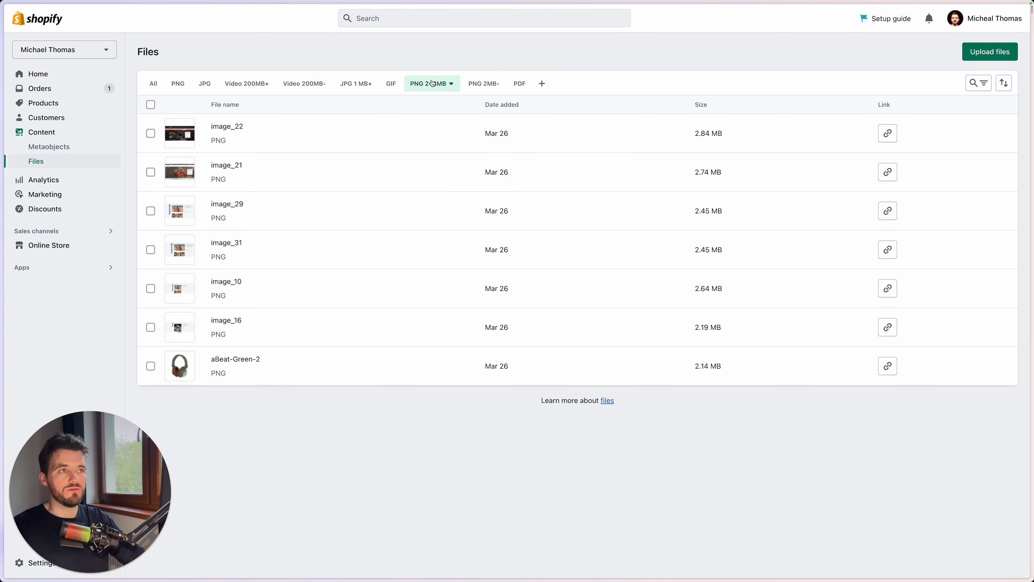
left_click(476, 85)
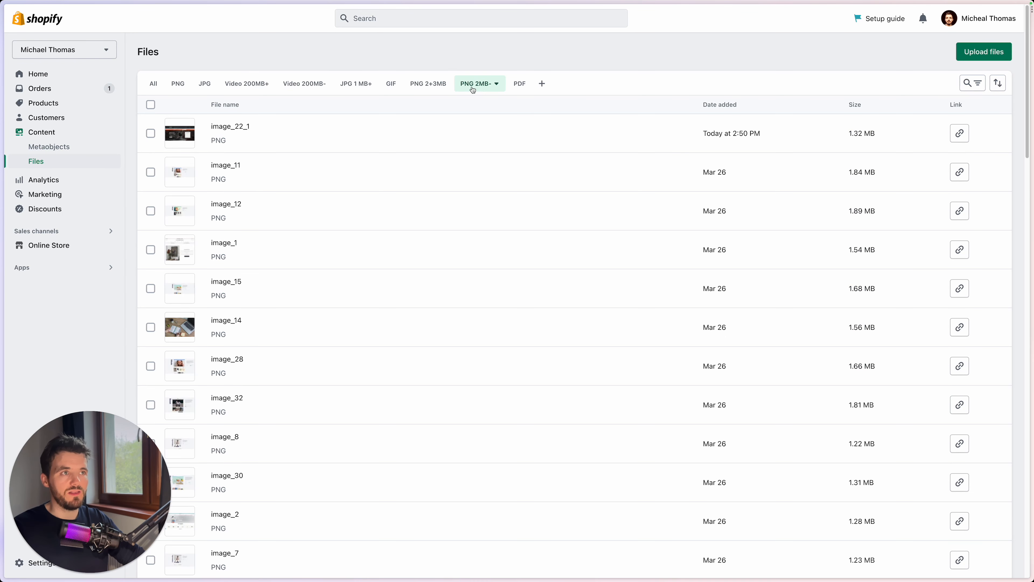
left_click(520, 84)
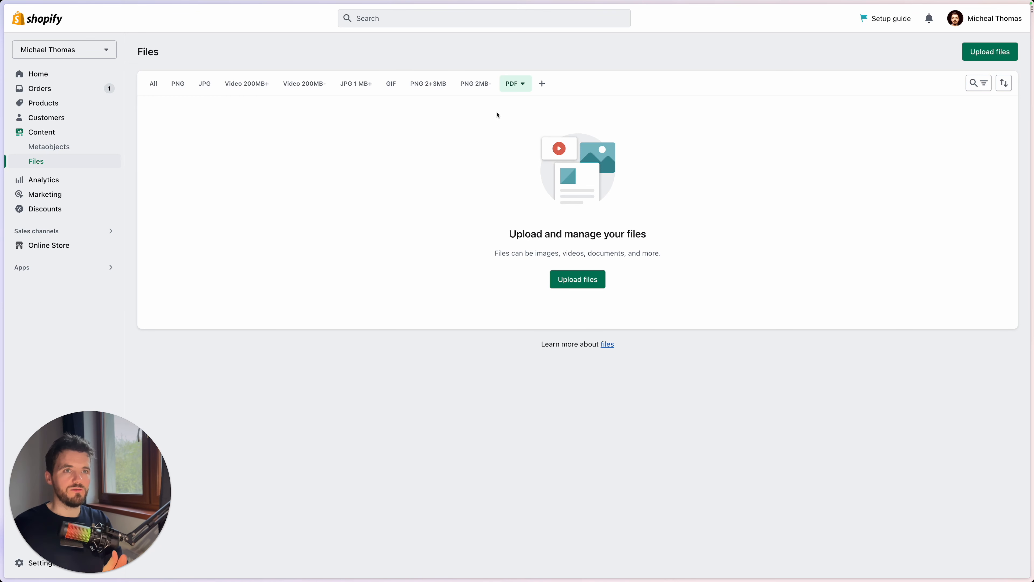
Step: Create a new file view named "JPG .5 to 1MB"
left_click(542, 83)
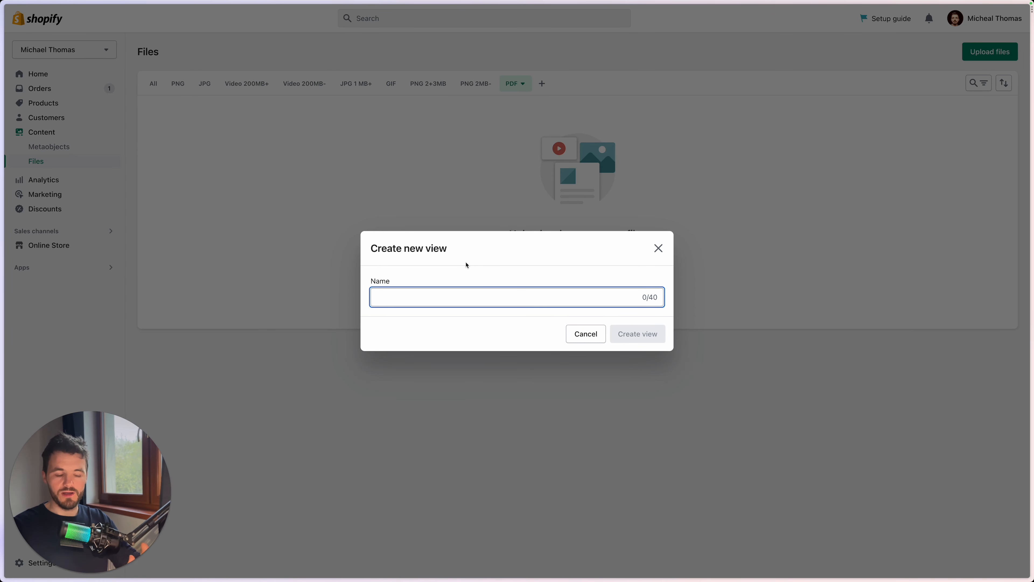
type("JP")
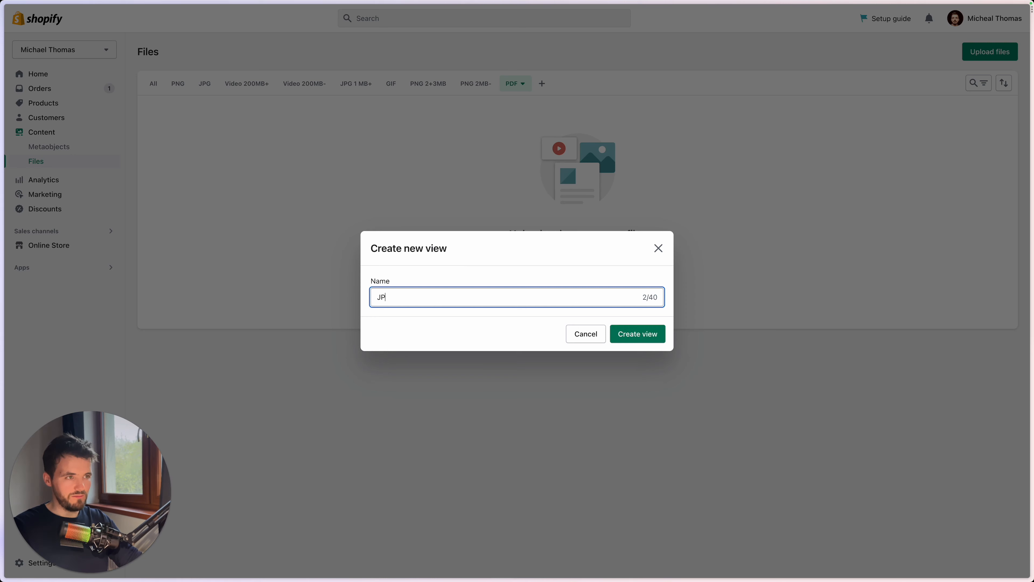
type("G")
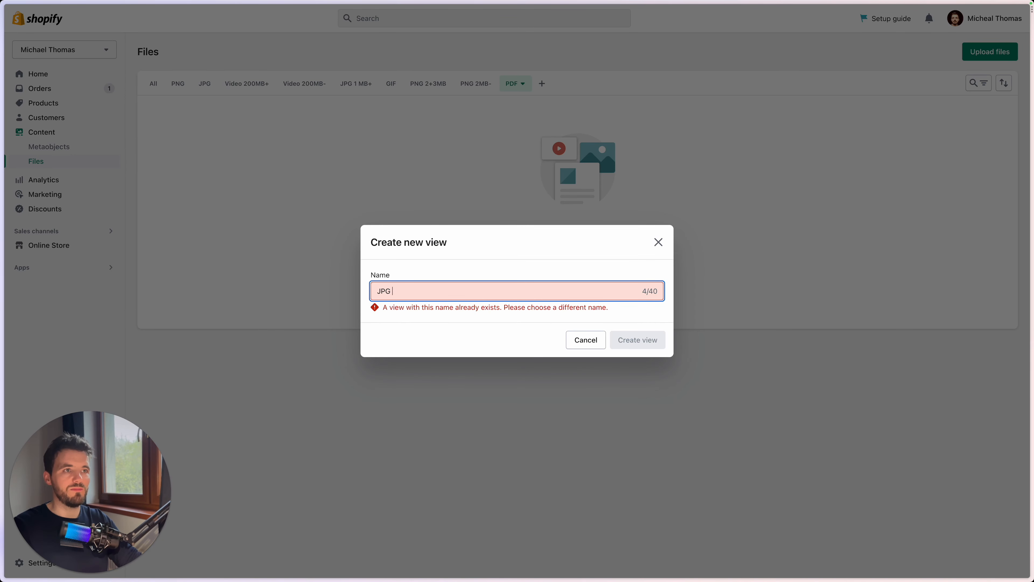
type(" .5")
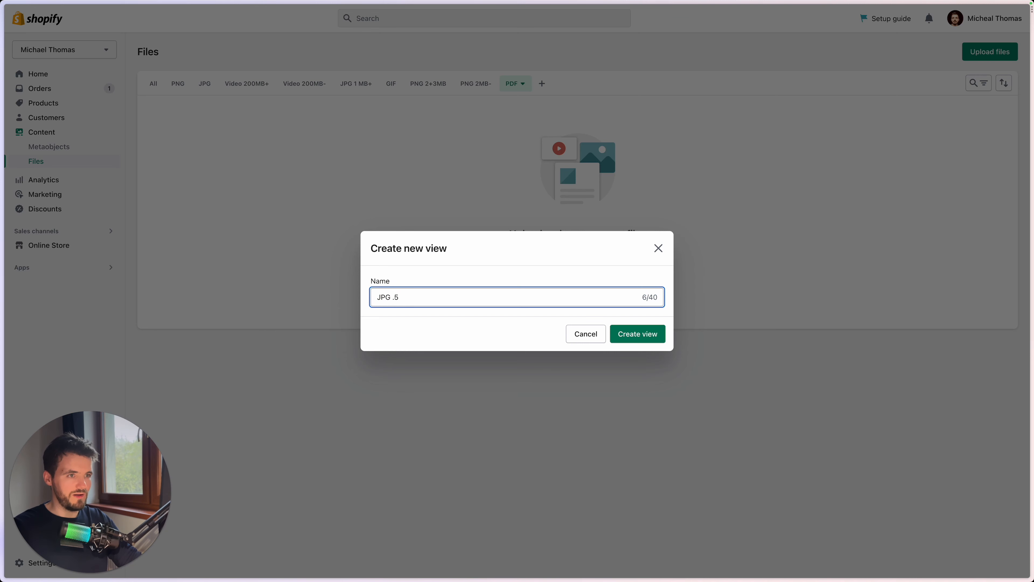
type(" to 1MB")
left_click(637, 334)
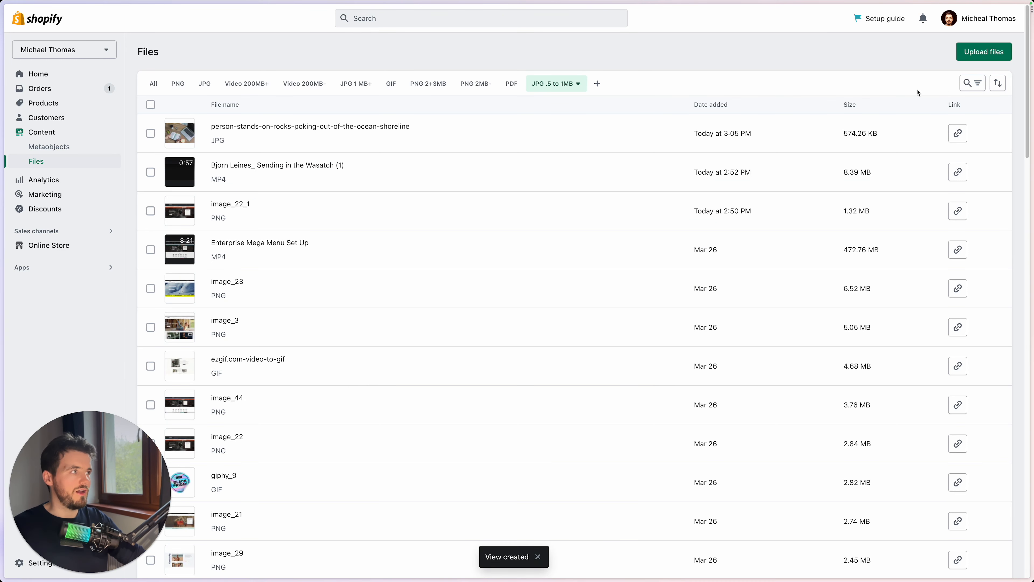
Step: Filter the JPG .5 to 1MB view by file size, from a minimum of 0.5 MB to a maximum of 1 MB
left_click(967, 84)
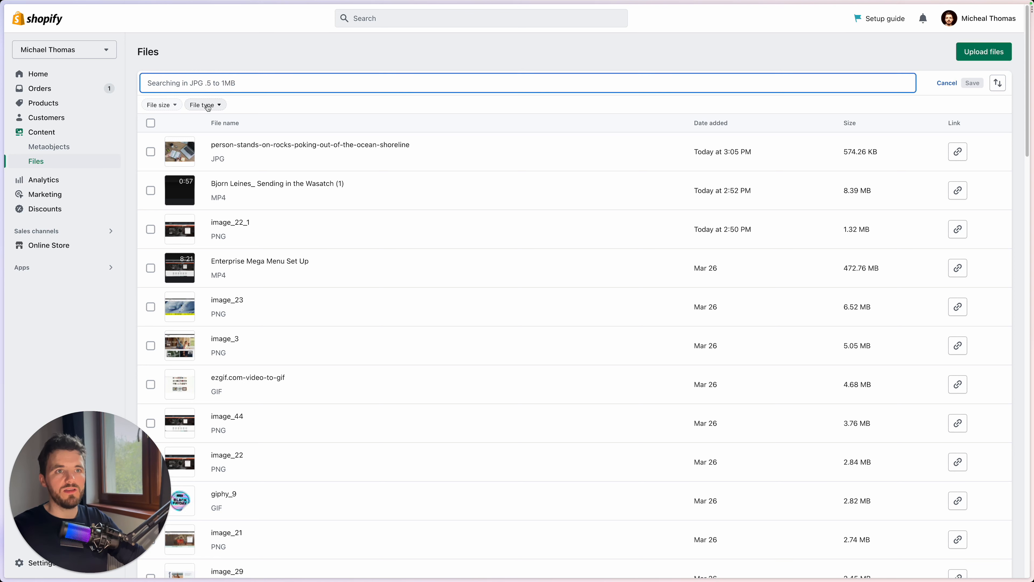
left_click(160, 105)
left_click(170, 142)
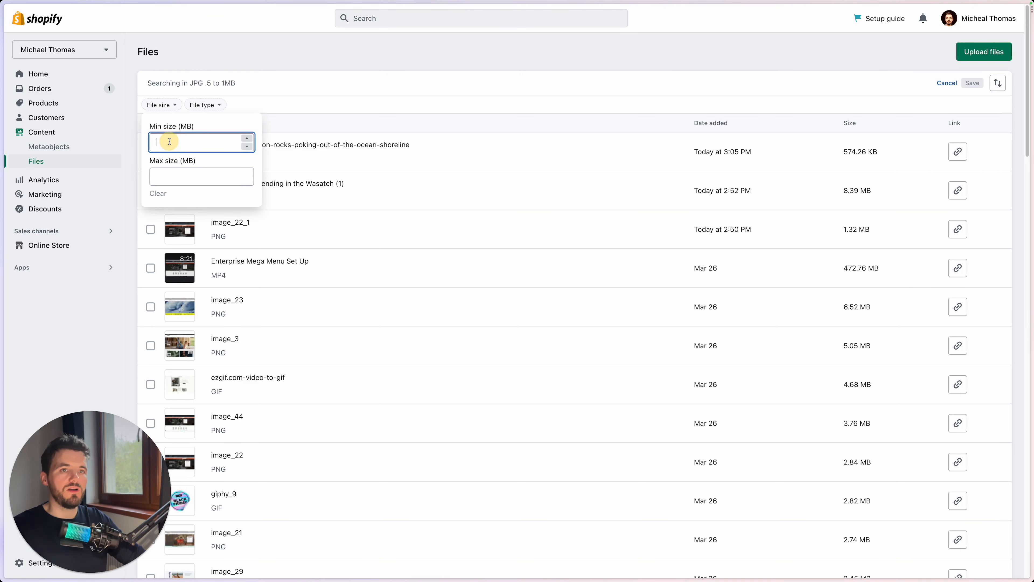
type("0.5")
left_click(178, 178)
type("1")
left_click(397, 85)
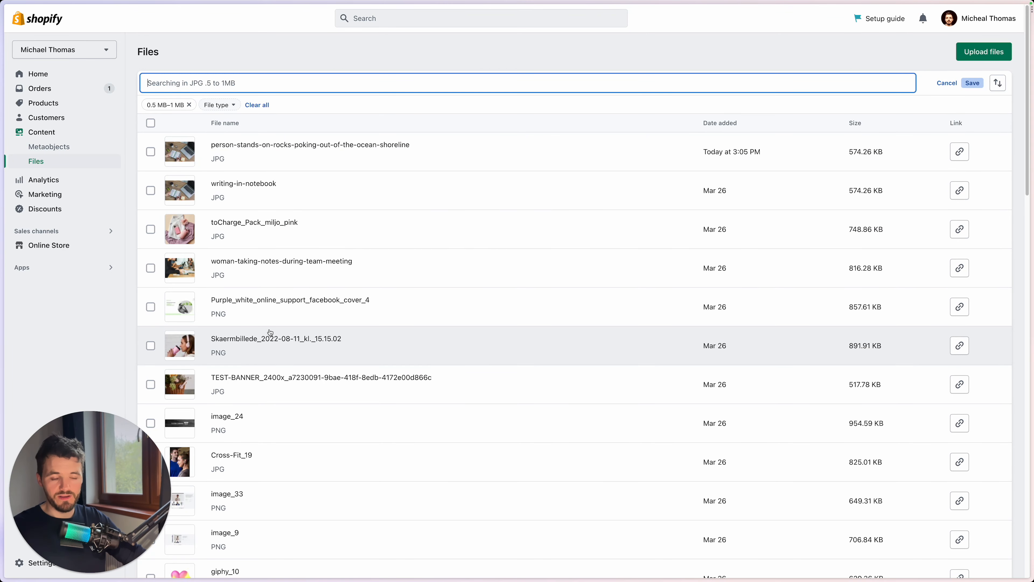
Step: Restrict the view to the Images file type with the search term "JPG" and save its filters
left_click(219, 104)
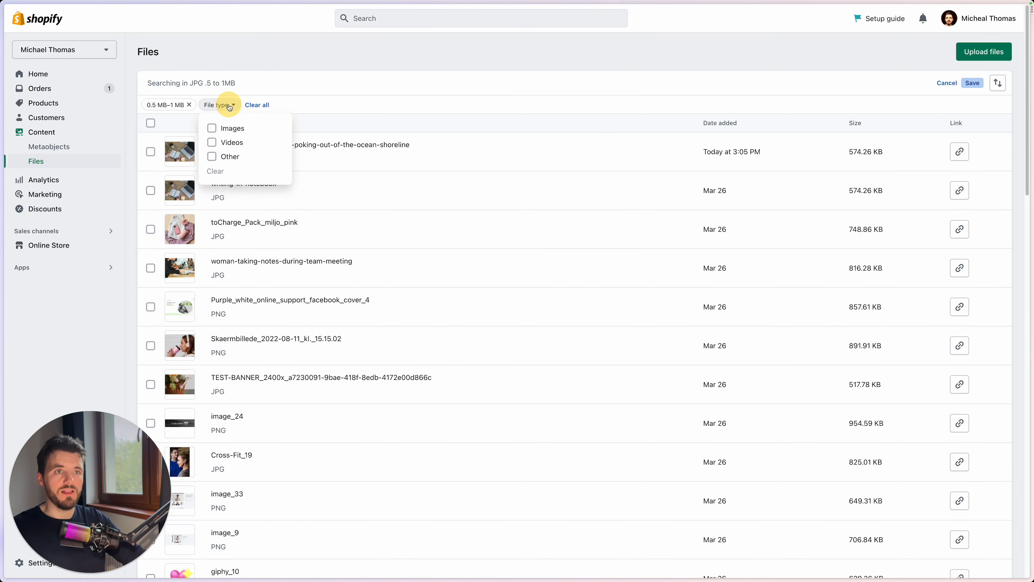
left_click(211, 129)
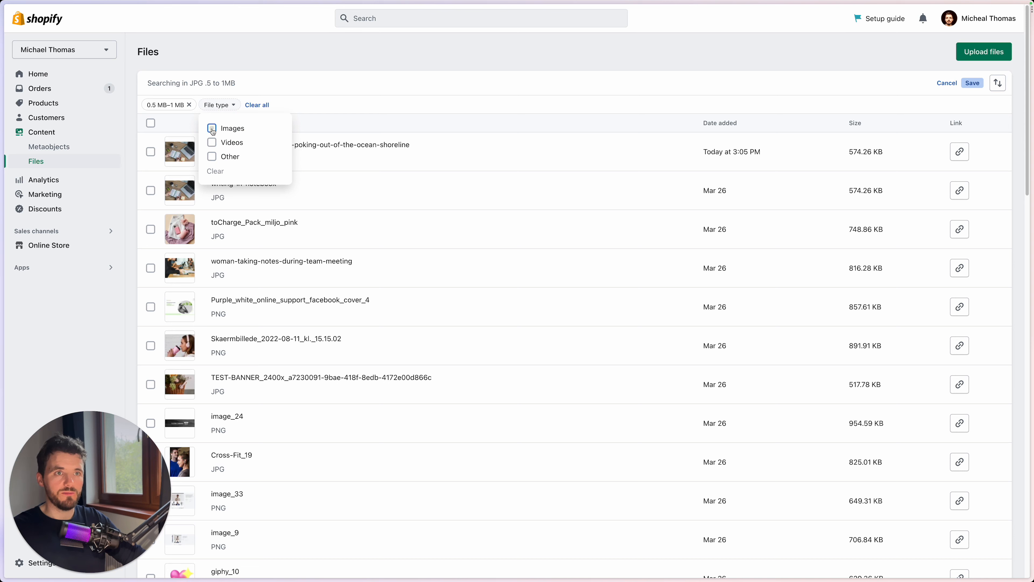
left_click(181, 86)
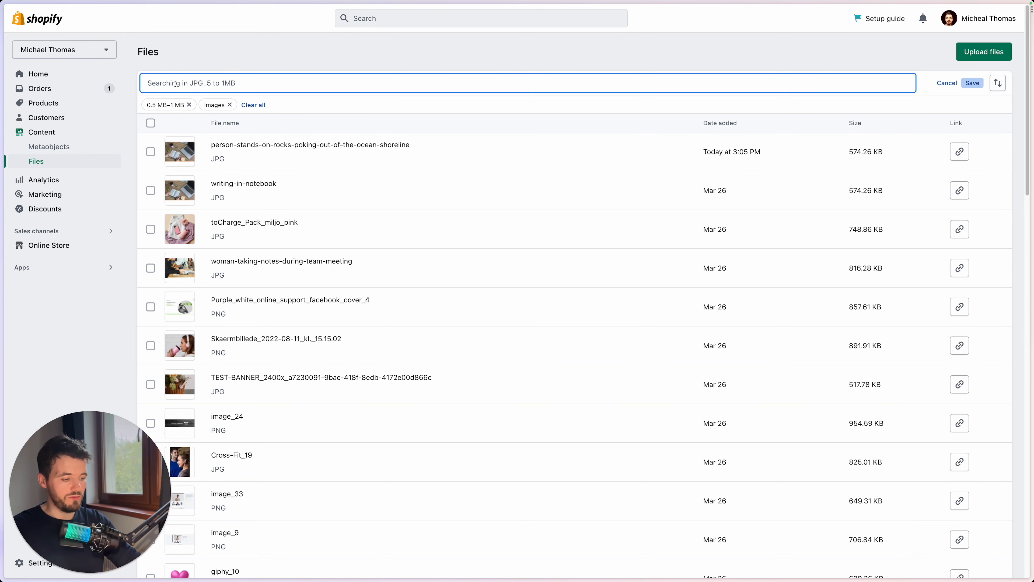
type("JPG")
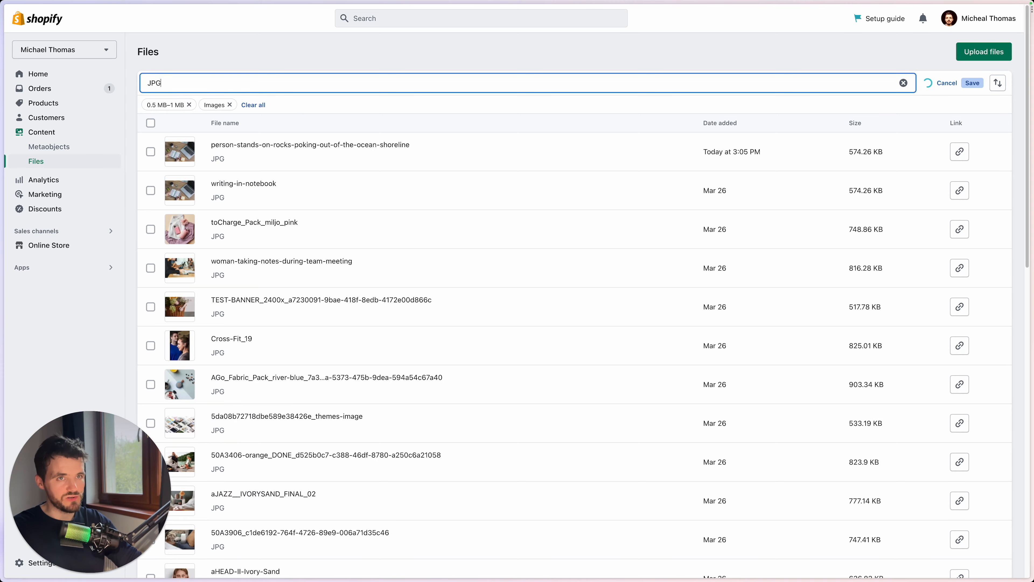
scroll(295, 296, "down", 5)
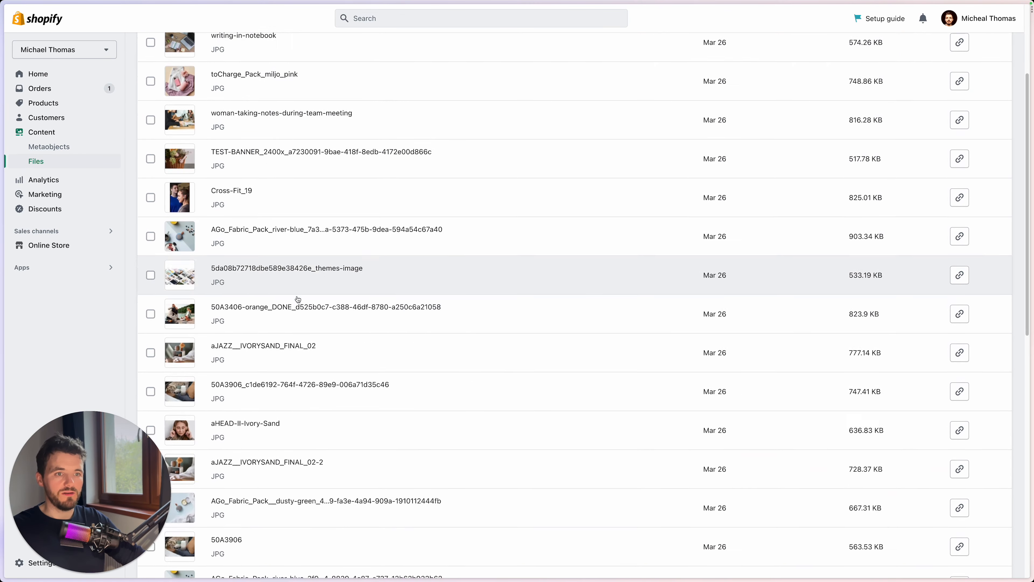
scroll(298, 299, "up", 5)
left_click(969, 84)
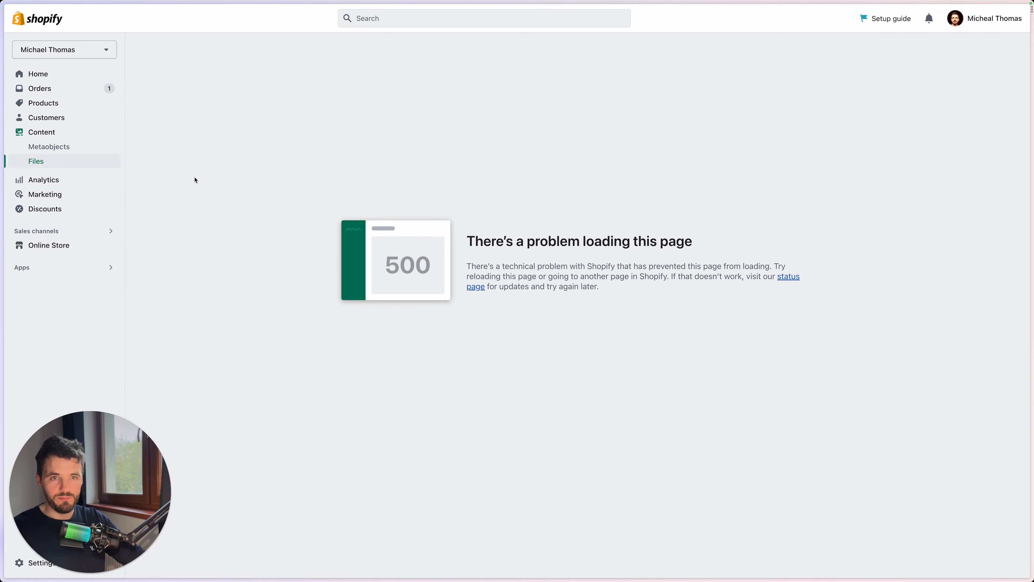
Step: Reload the Files page and check the management options offered for the JPG .5 to 1MB view
left_click(119, 168)
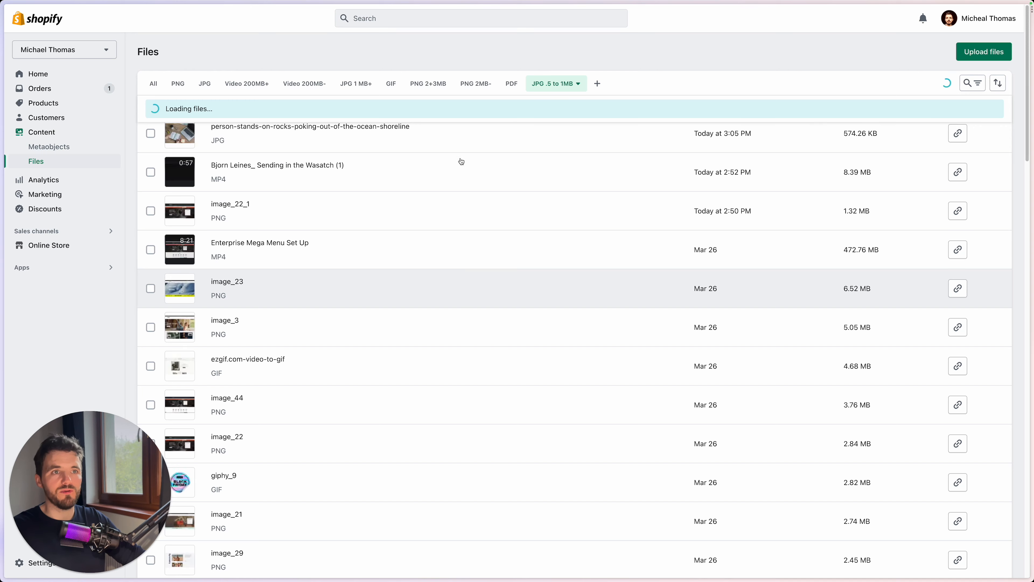
left_click(552, 88)
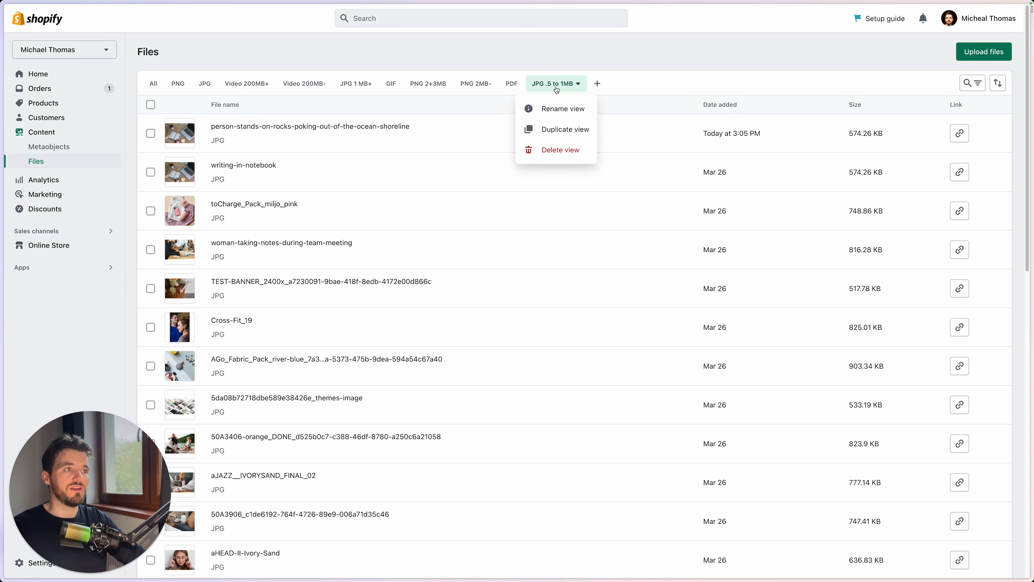
left_click(540, 86)
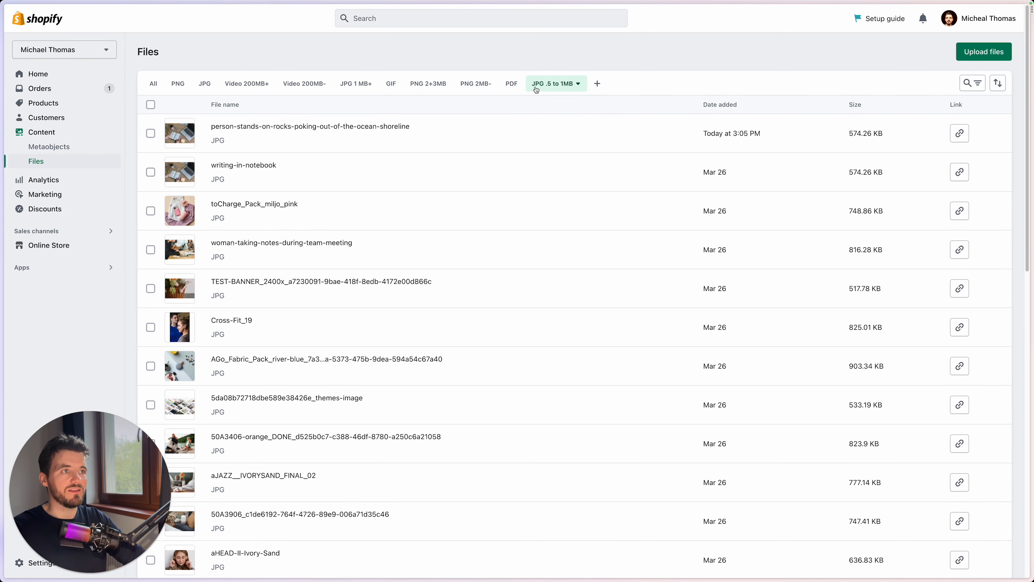
Step: Delete the existing PDF view from the file views
left_click(509, 88)
left_click(523, 85)
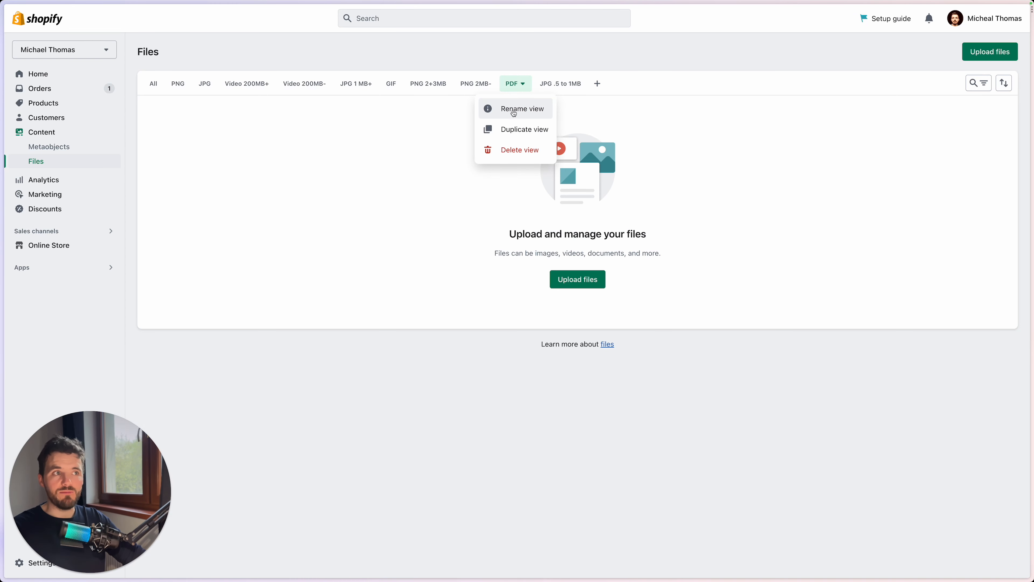
left_click(515, 152)
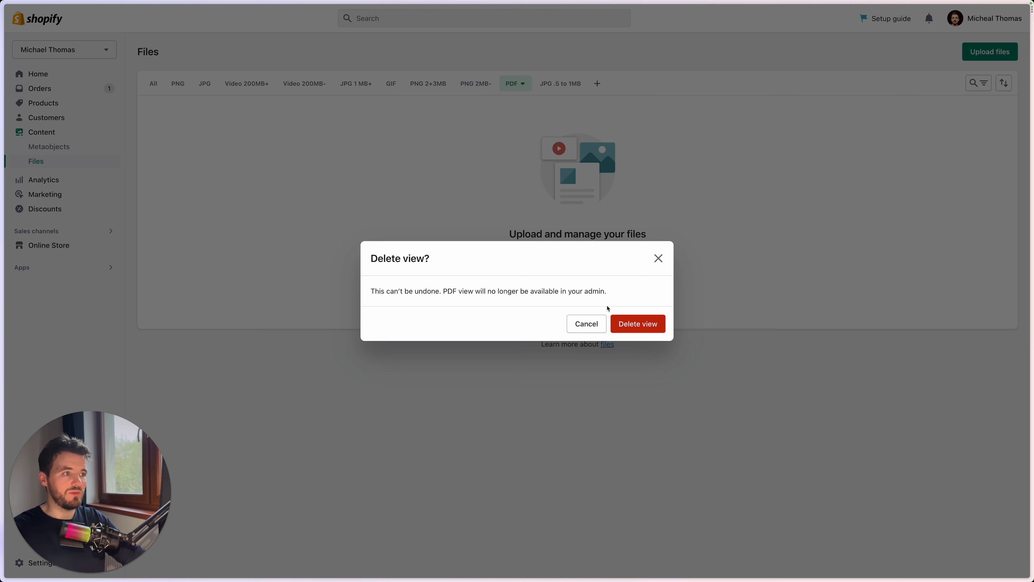
left_click(635, 322)
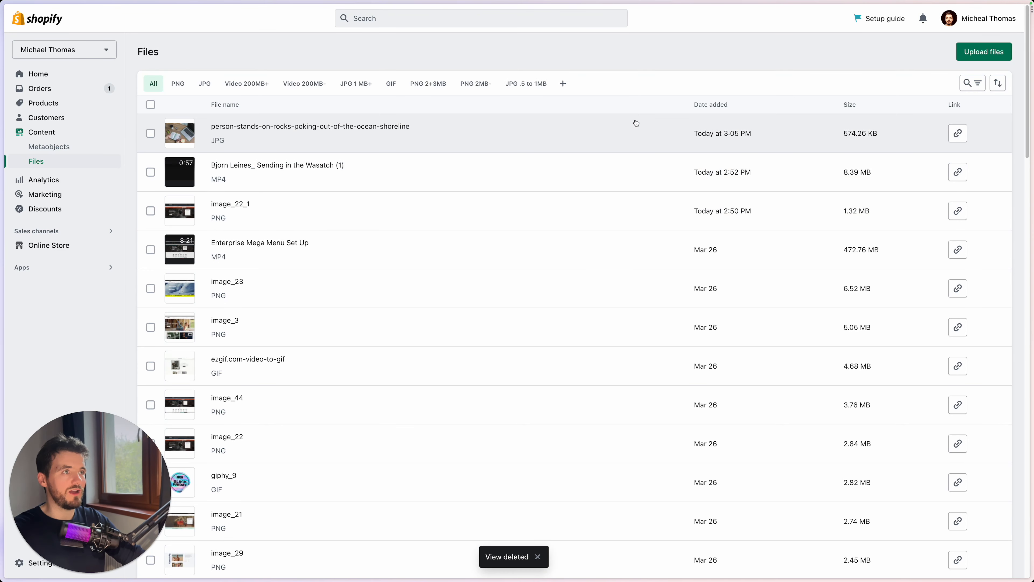
Step: Create a new file view named "PDF"
left_click(562, 84)
type("PDF")
left_click(625, 332)
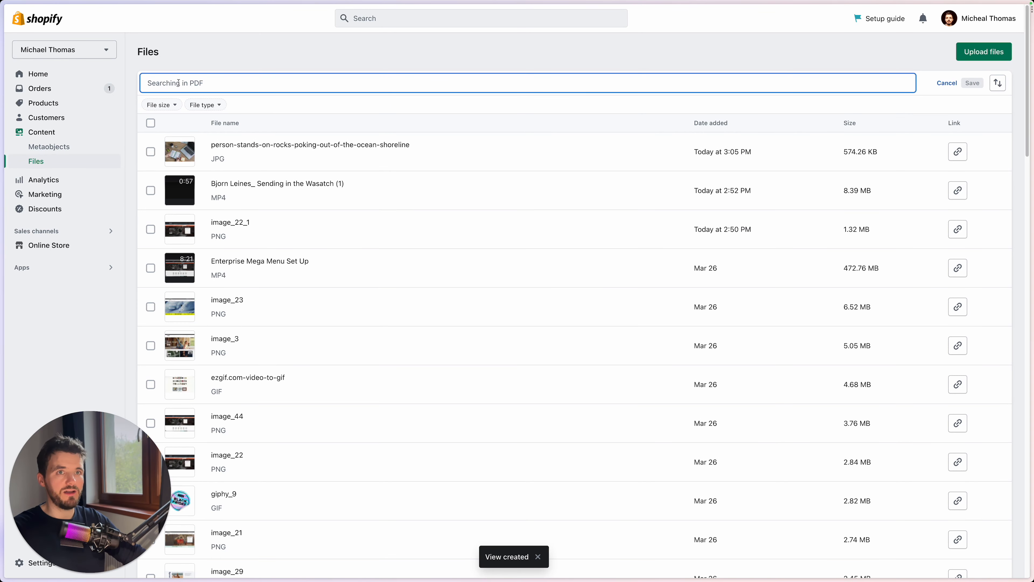
Step: Set the new PDF view to search for "PDF" with the file type Other, and save it
type("PDF")
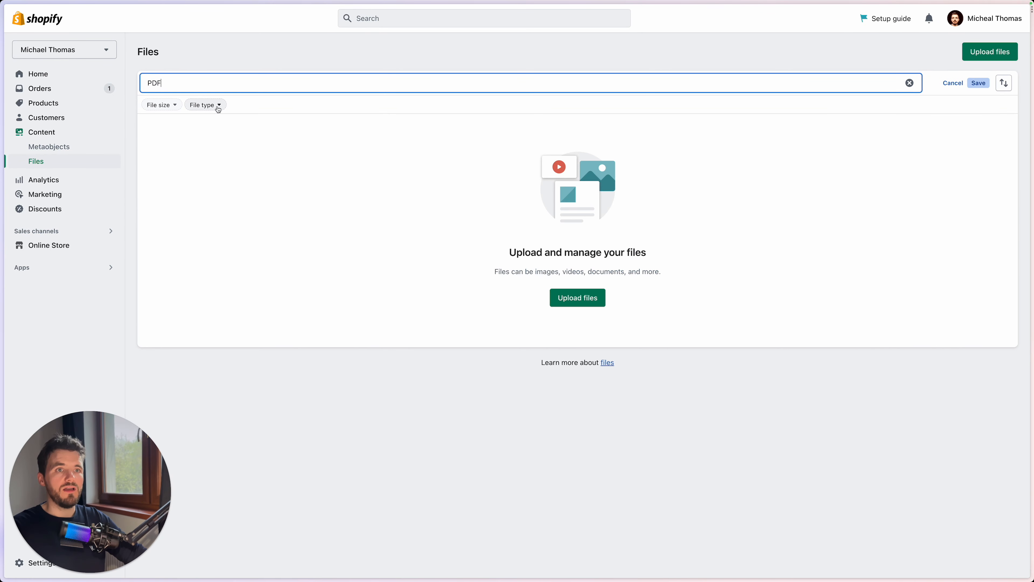
left_click(219, 105)
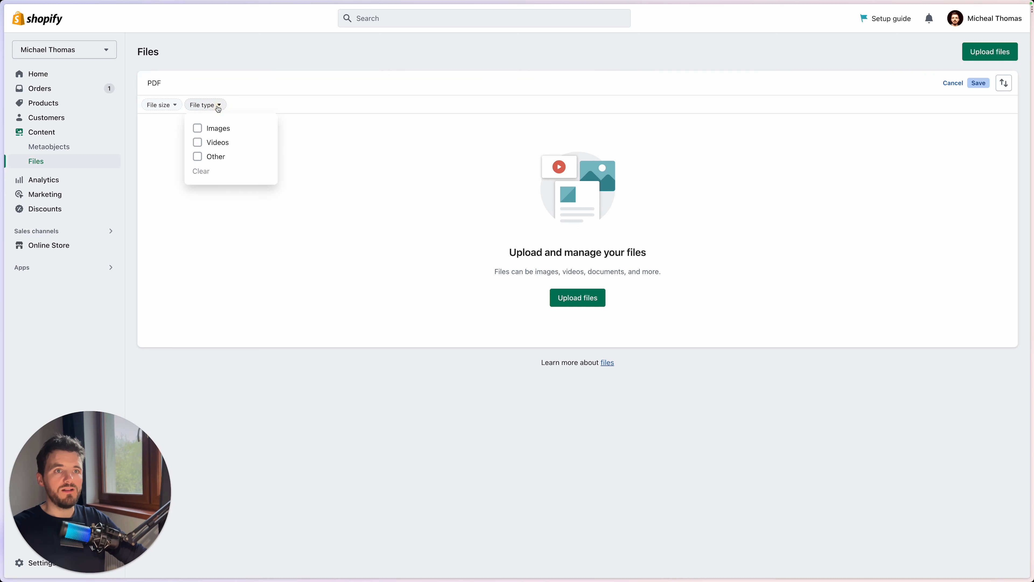
left_click(198, 158)
left_click(227, 230)
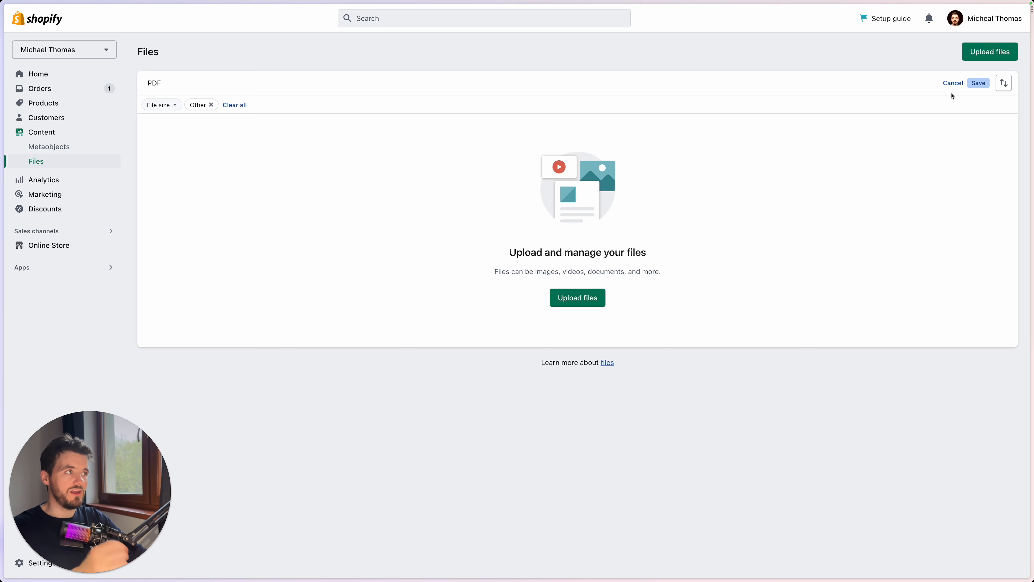
left_click(978, 83)
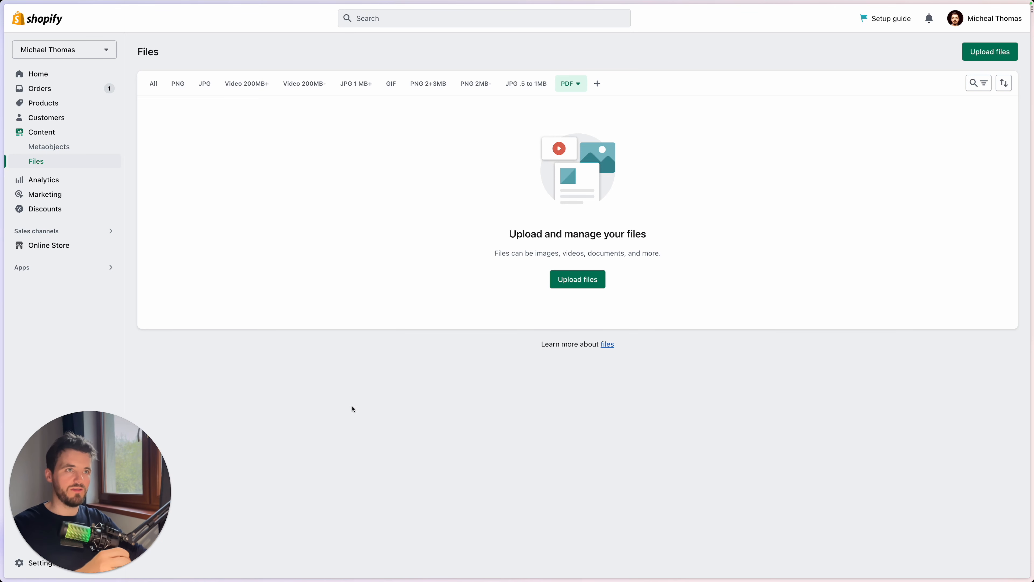
Step: Open aSENSE_dusty-green from the JPG 1 MB+ view and download the image
left_click(357, 87)
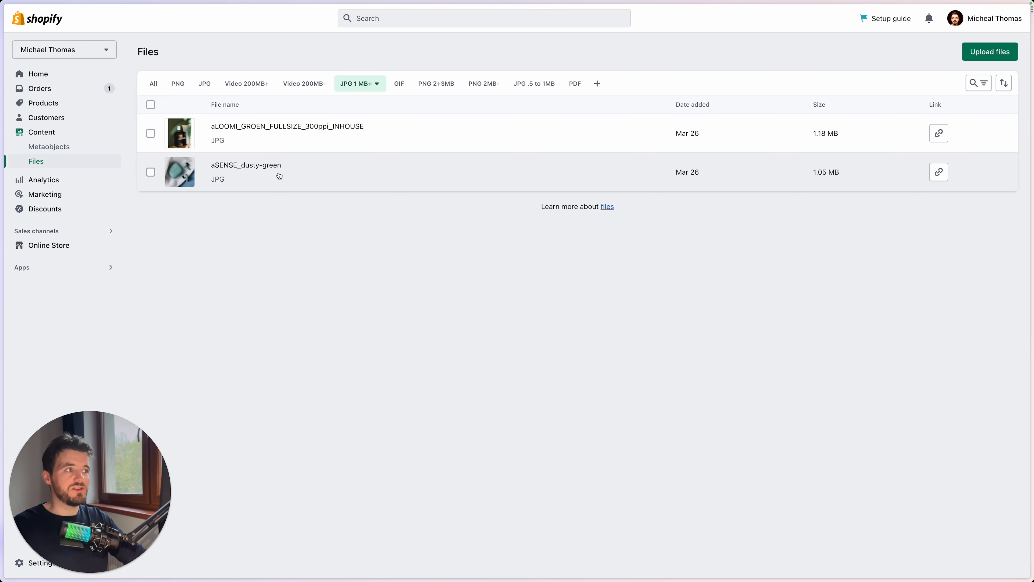
left_click(279, 175)
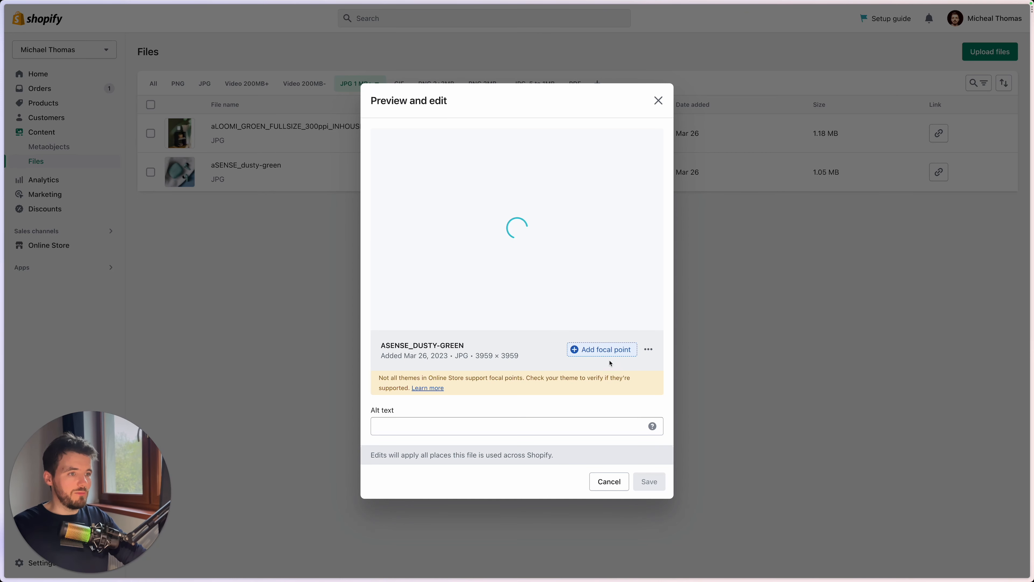
left_click(648, 349)
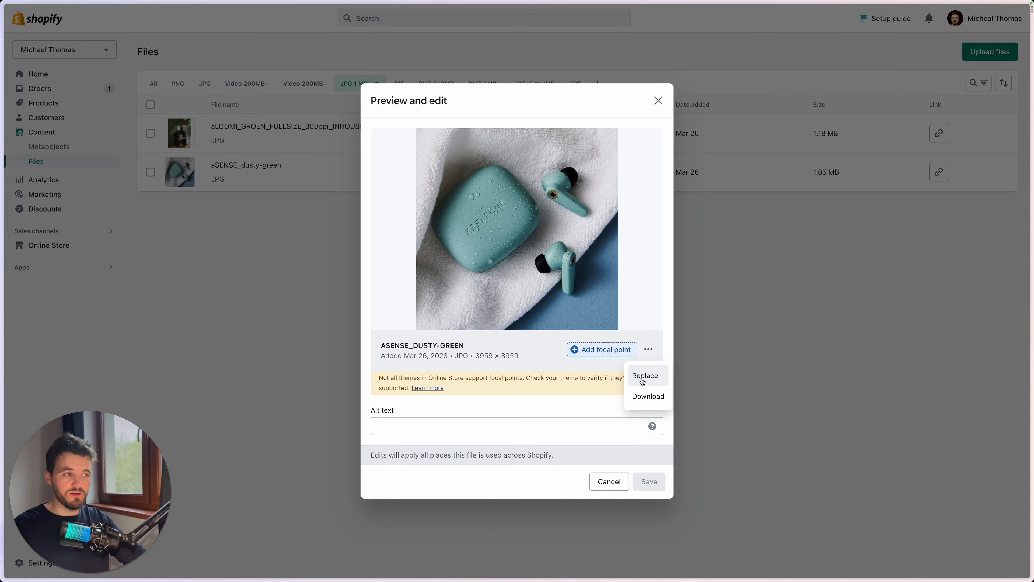
left_click(643, 396)
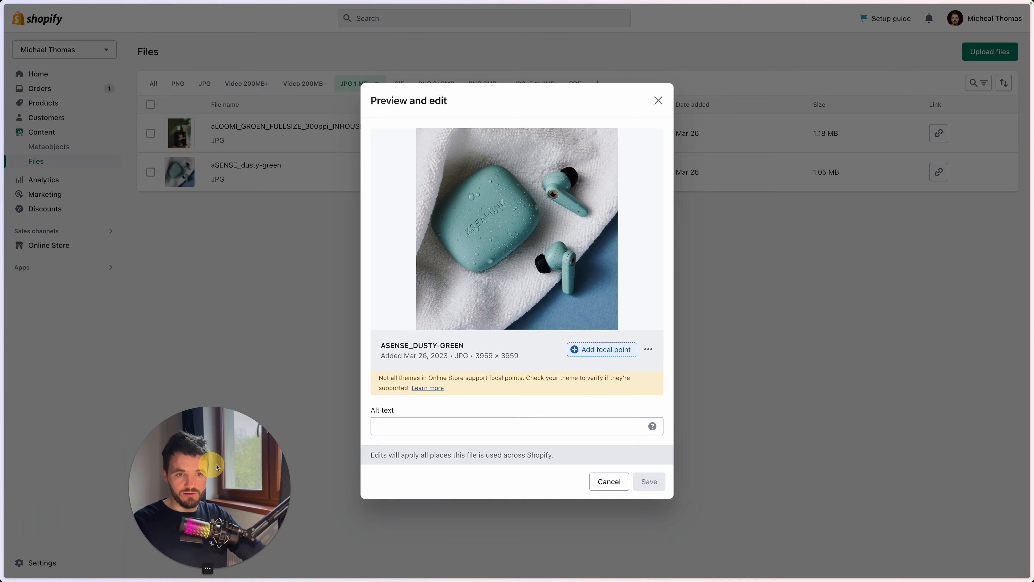
Step: Switch to TinyPNG, compress aSENSE_dusty-green.jpg from Downloads, and download the compressed image
mouse_move(1, 411)
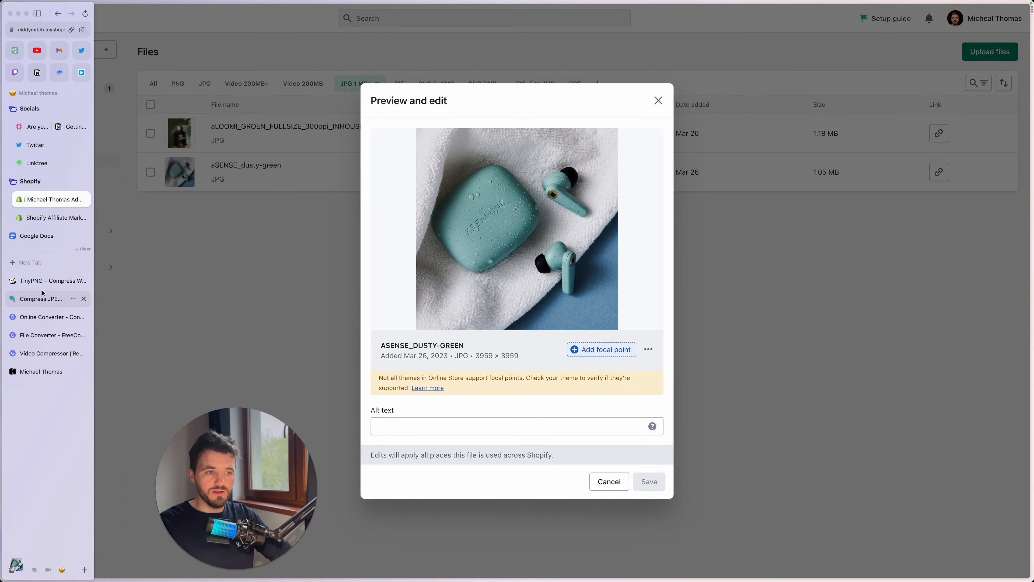
left_click(40, 280)
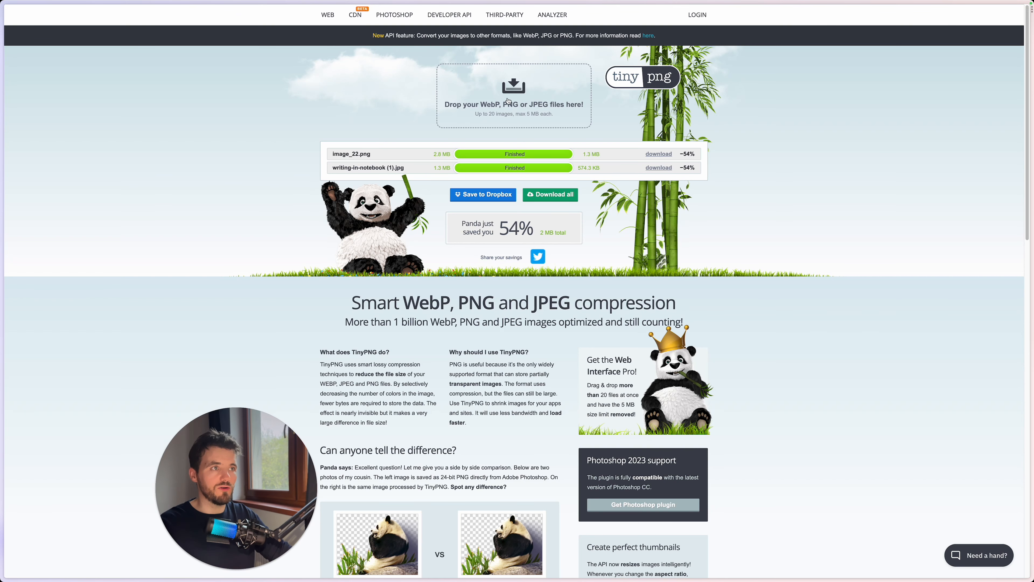
left_click(523, 111)
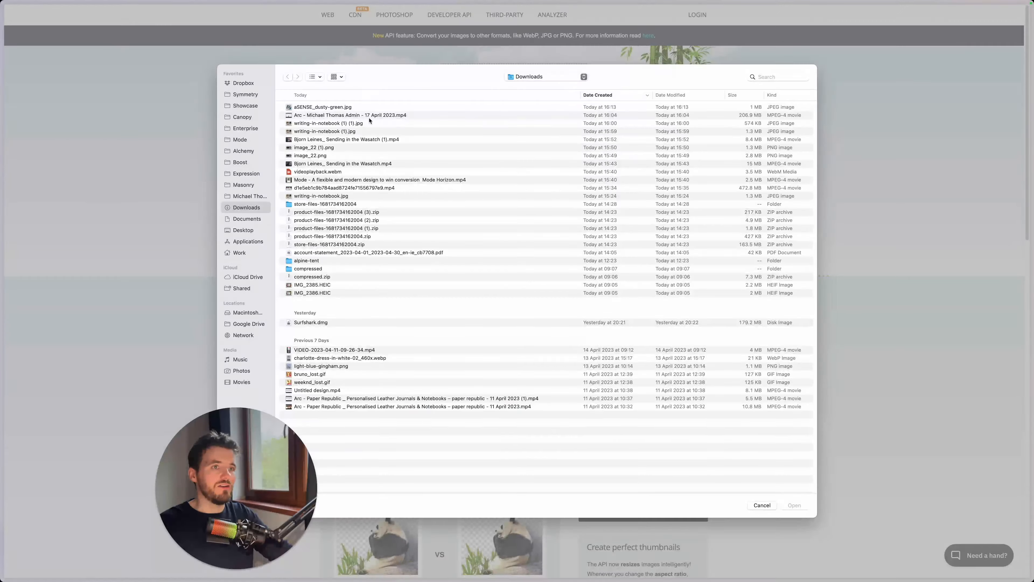
left_click(320, 108)
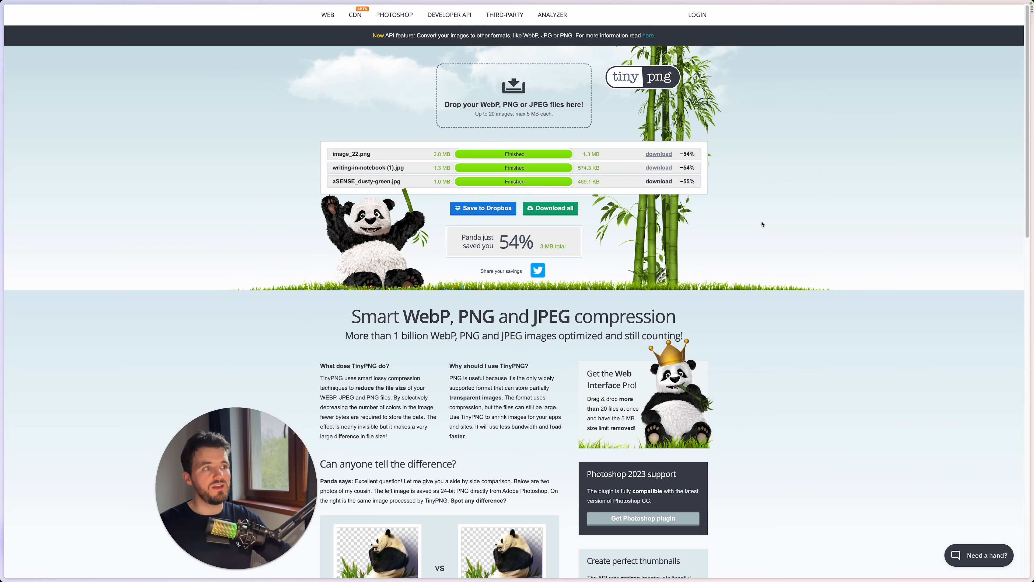
left_click(654, 184)
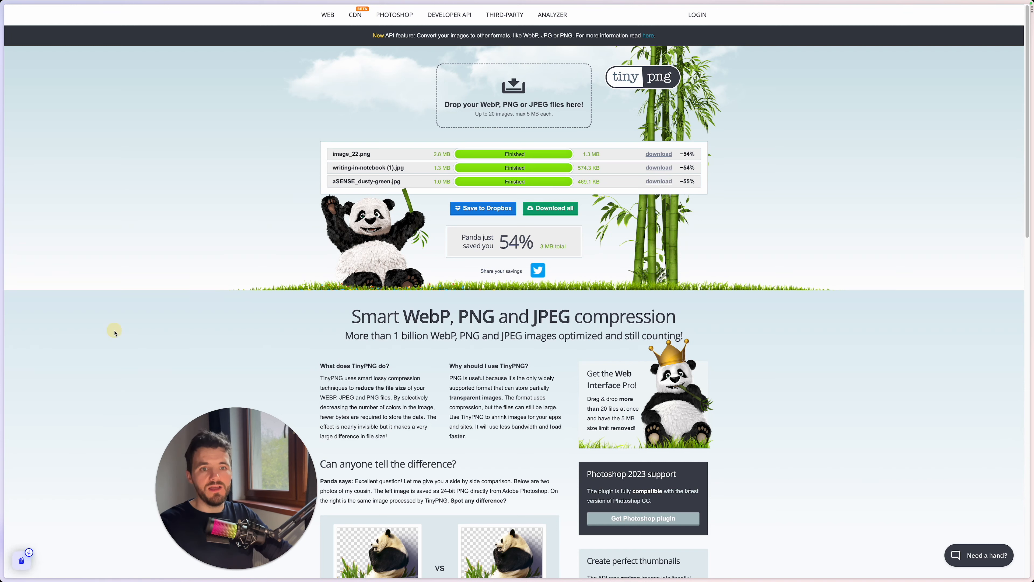
Step: Return to the Shopify admin, replace the aSENSE_dusty-green image with aSENSE_dusty-green (1).jpg from Downloads, and save
key("super+Tab")
key("super+shift+Tab")
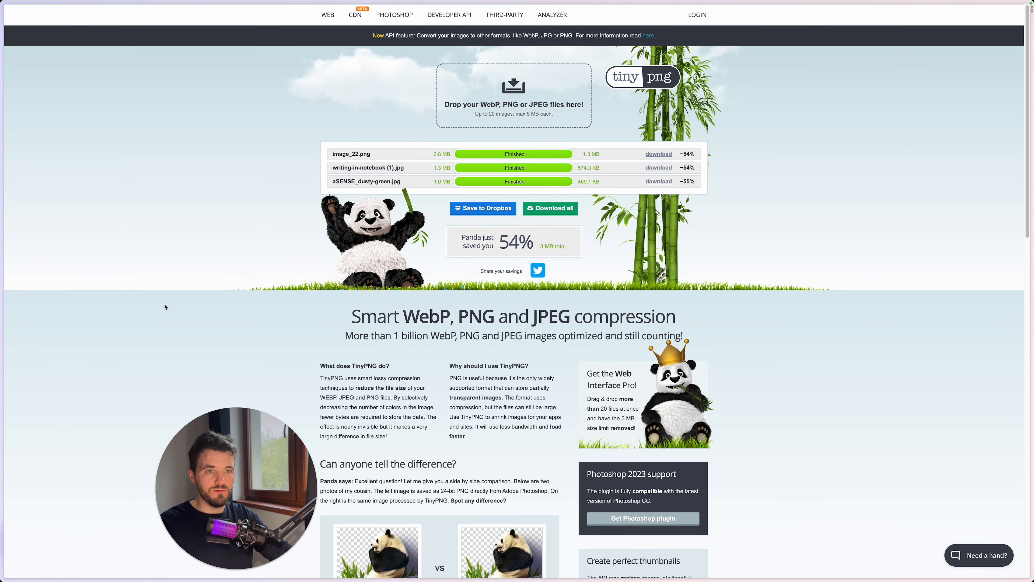
mouse_move(3, 236)
left_click(46, 200)
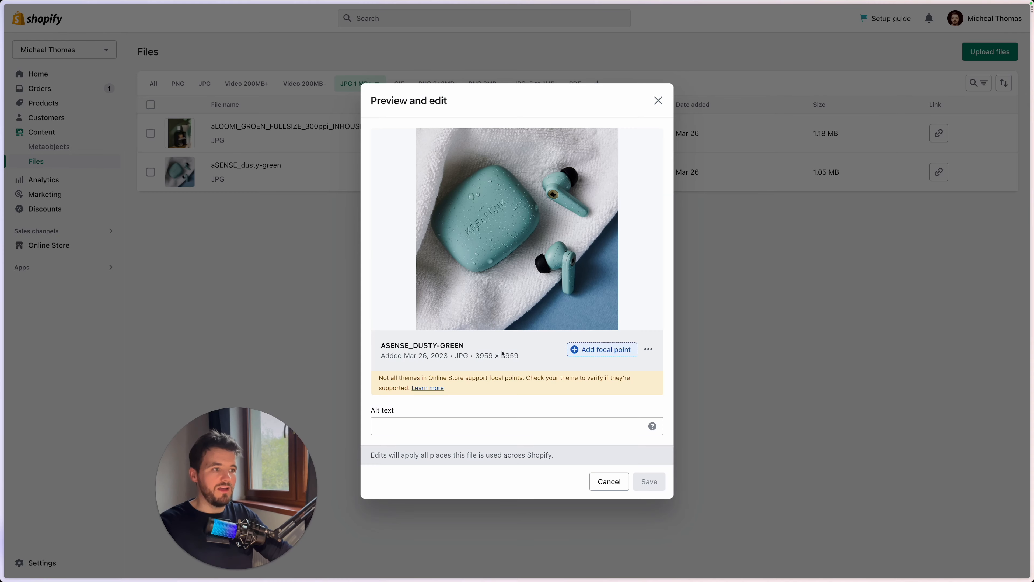
left_click(648, 349)
left_click(648, 374)
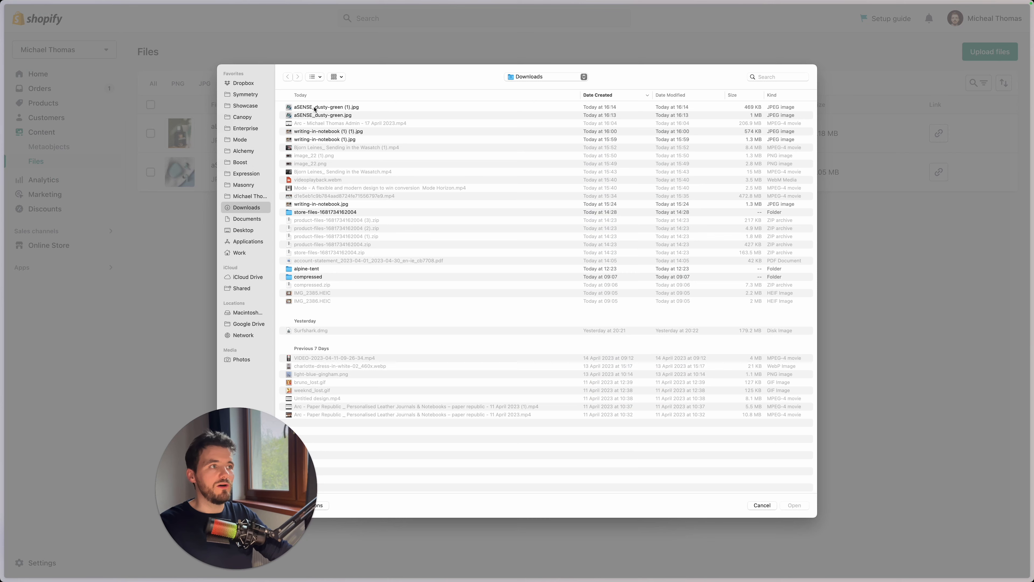
double_click(750, 107)
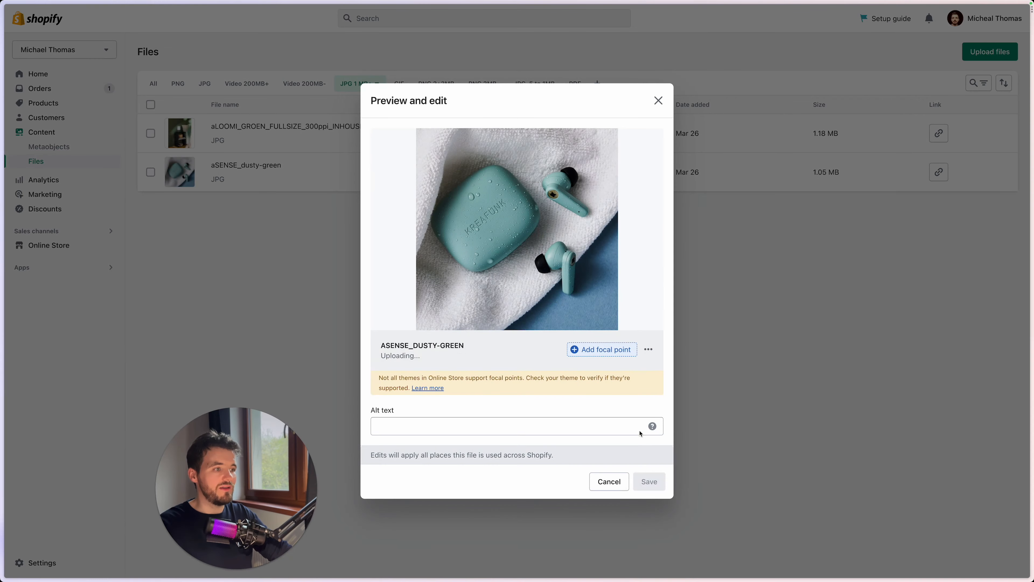
left_click(646, 478)
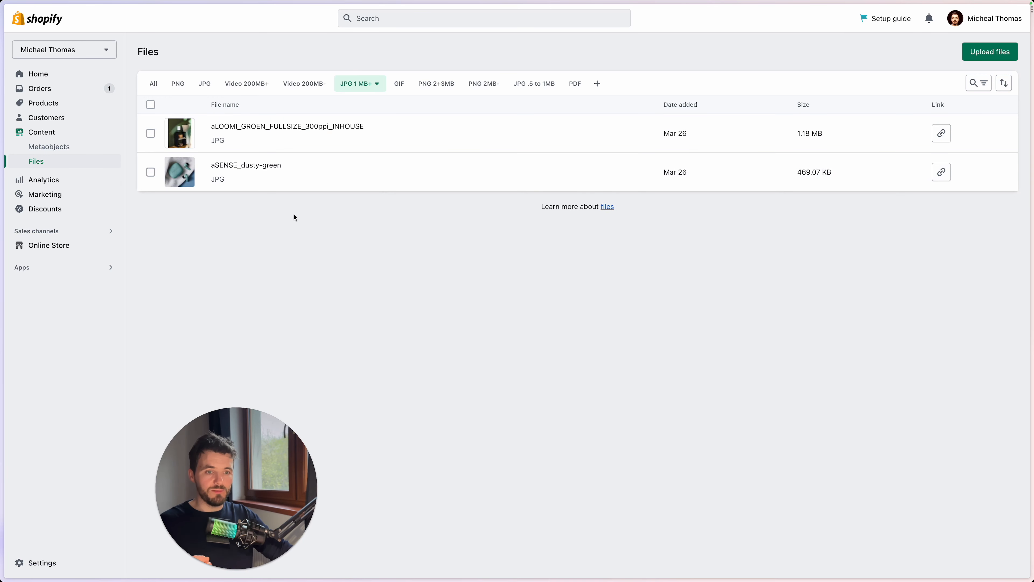
Step: Refresh the JPG 1 MB+ view by switching away and back, and check the Video 200MB- and Video 200MB+ views
left_click(397, 84)
left_click(359, 87)
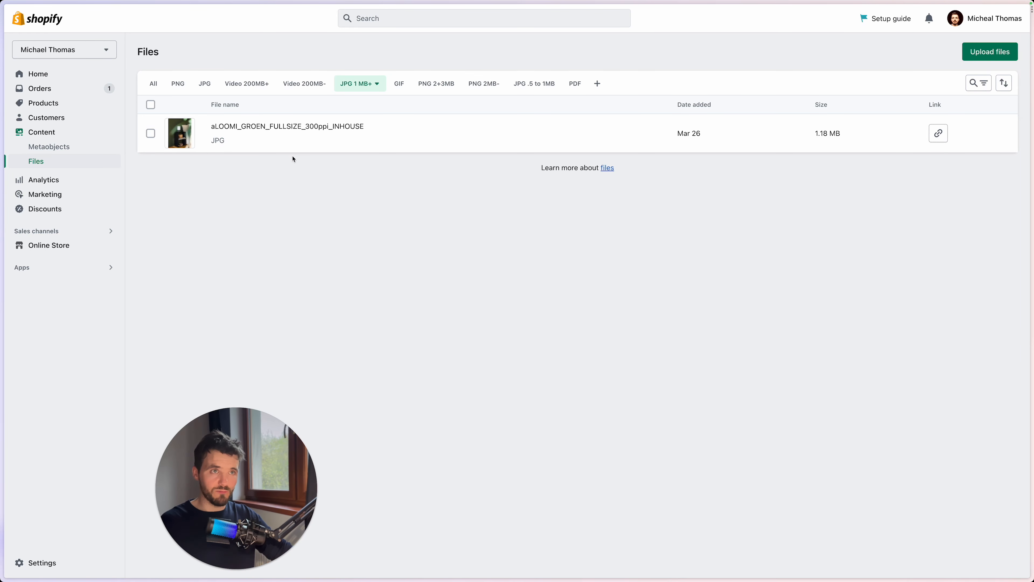
left_click(296, 87)
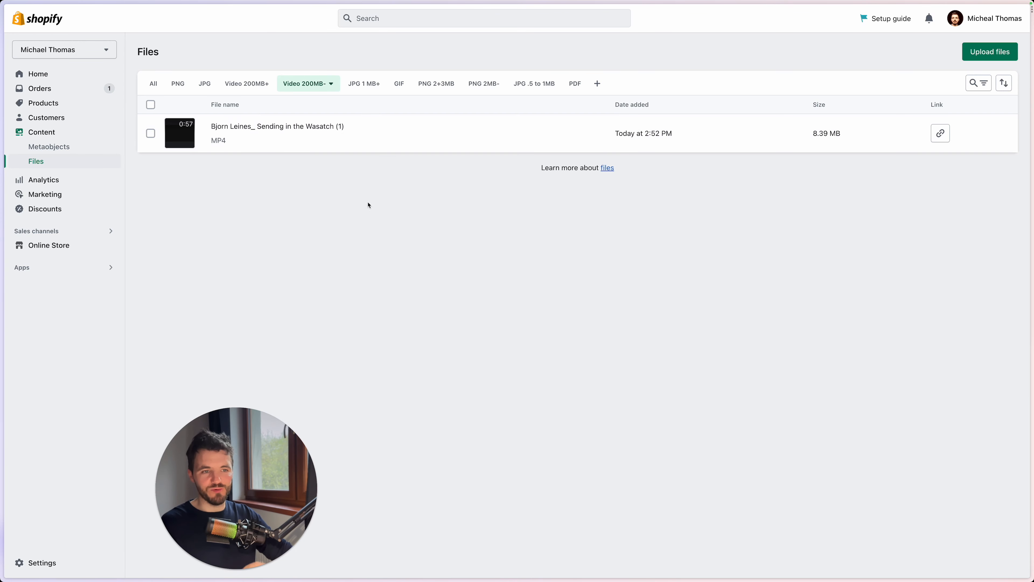
left_click(249, 85)
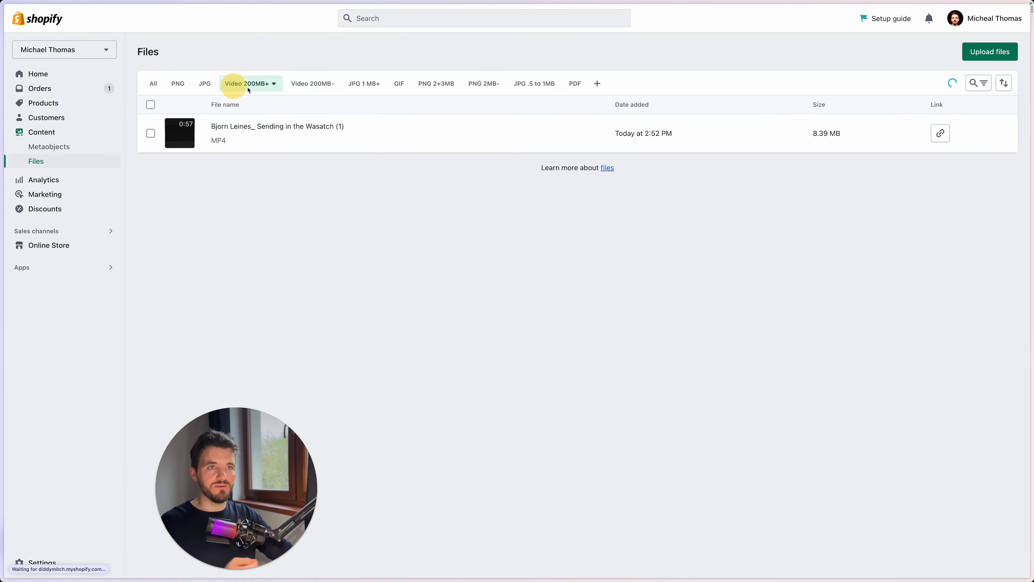
Step: Open the Enterprise Mega Menu Set Up video, check its cover image and download options, and close the preview without changes
left_click(241, 137)
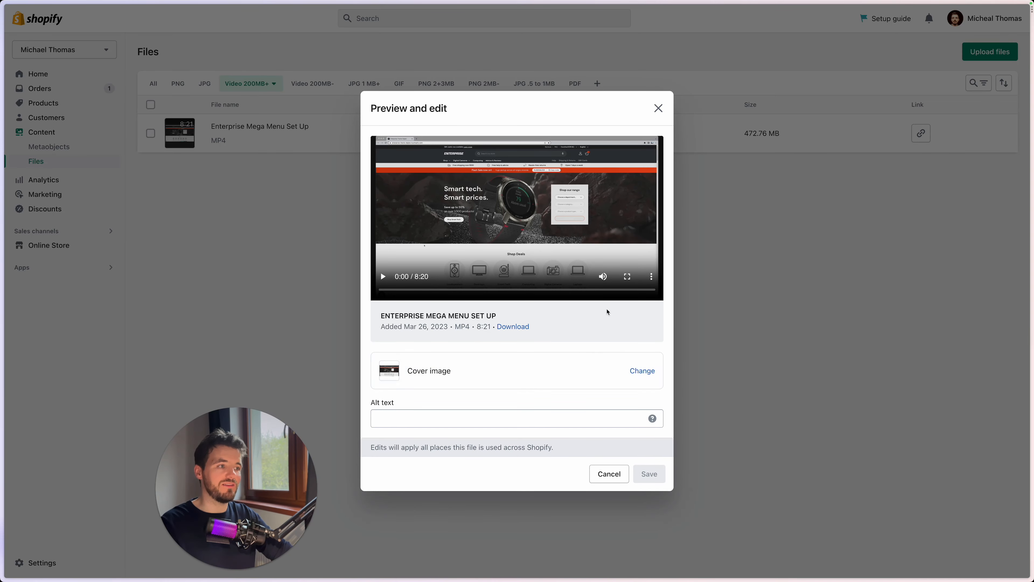
left_click(641, 371)
left_click(761, 505)
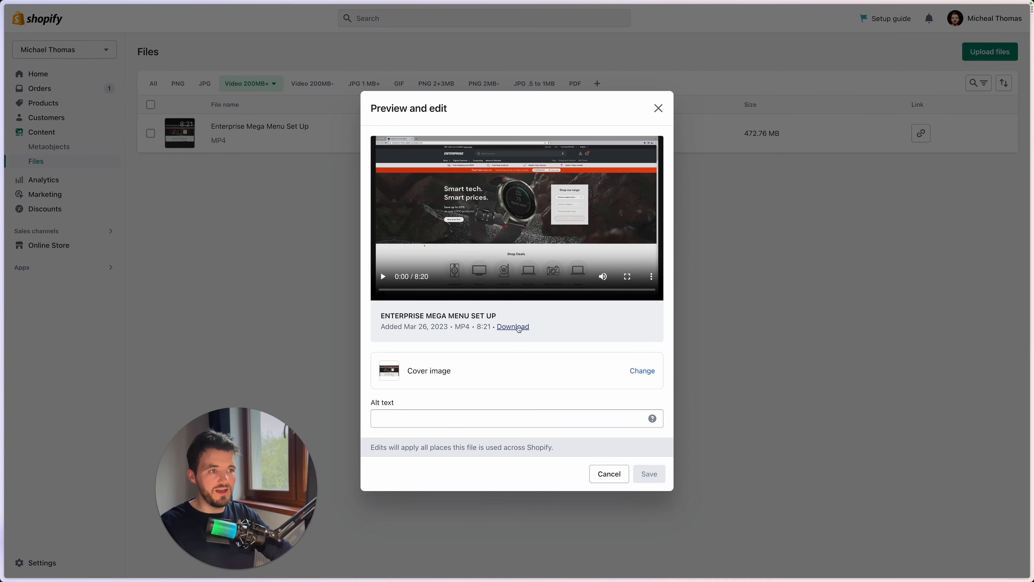
left_click(659, 108)
left_click(262, 295)
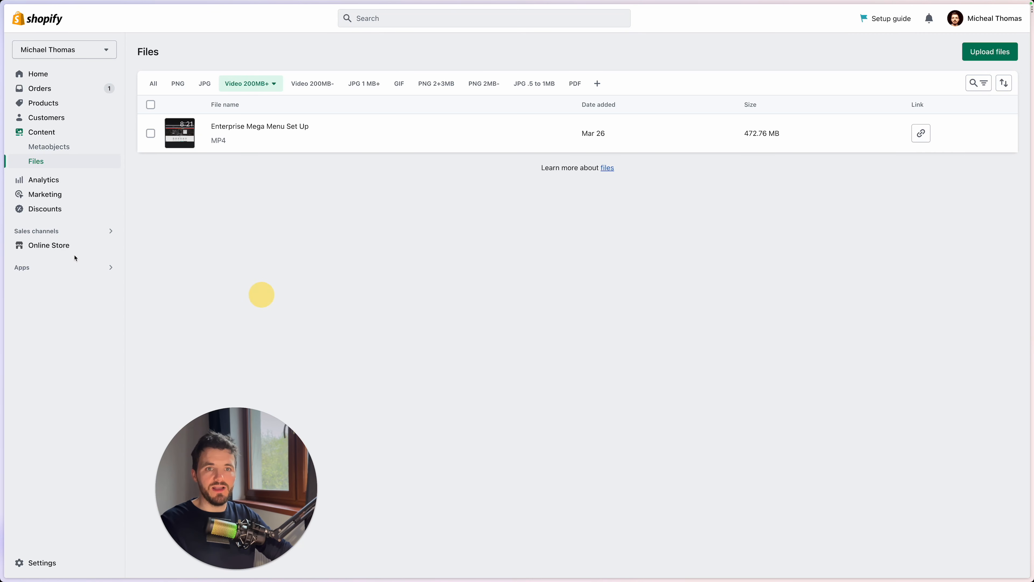
Step: Switch to FreeConvert, open its Video Compressor, and examine the file upload area and advanced compression settings
mouse_move(4, 261)
left_click(49, 317)
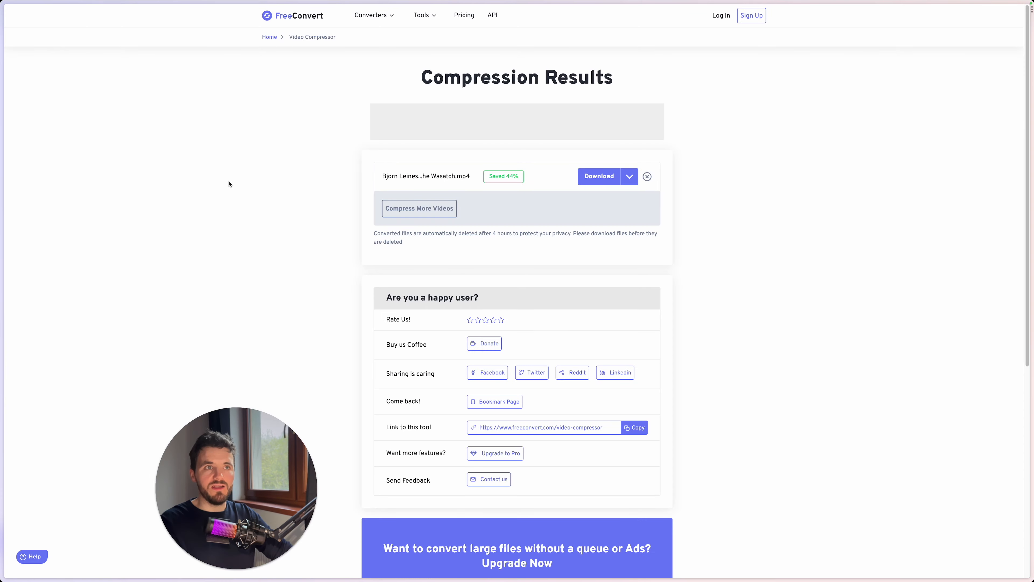
left_click(275, 155)
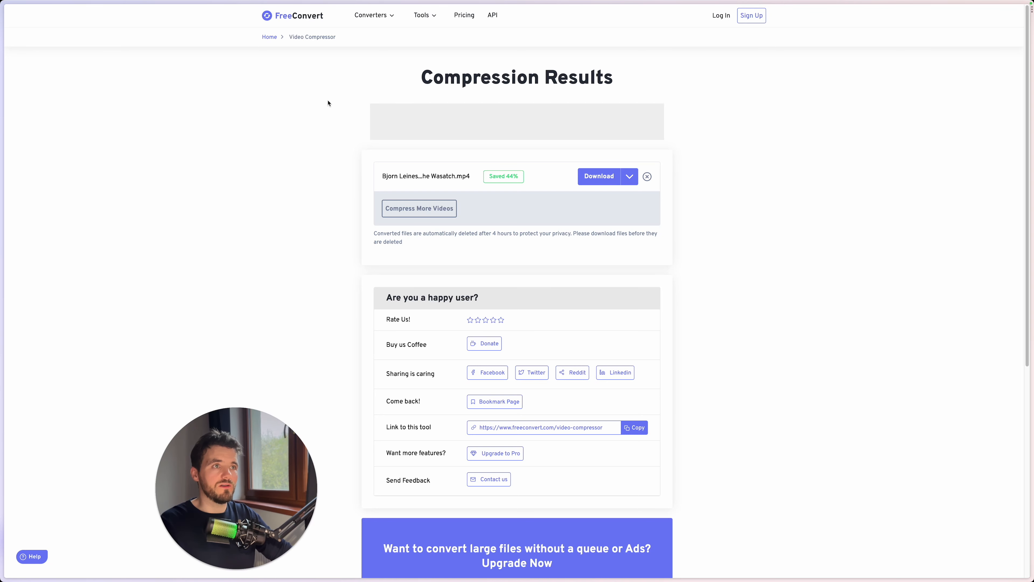
mouse_move(417, 15)
left_click(436, 55)
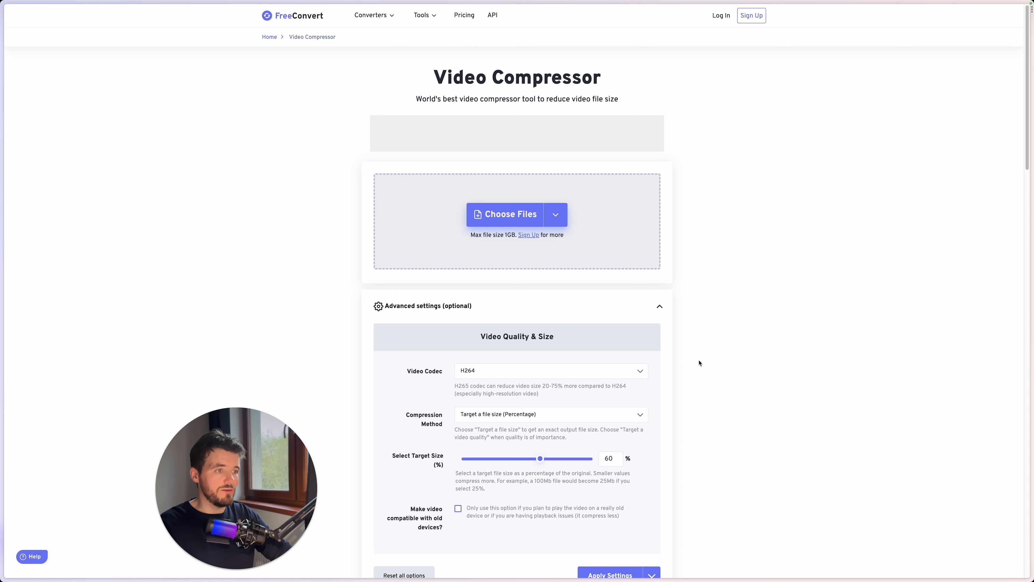
scroll(704, 360, "down", 1)
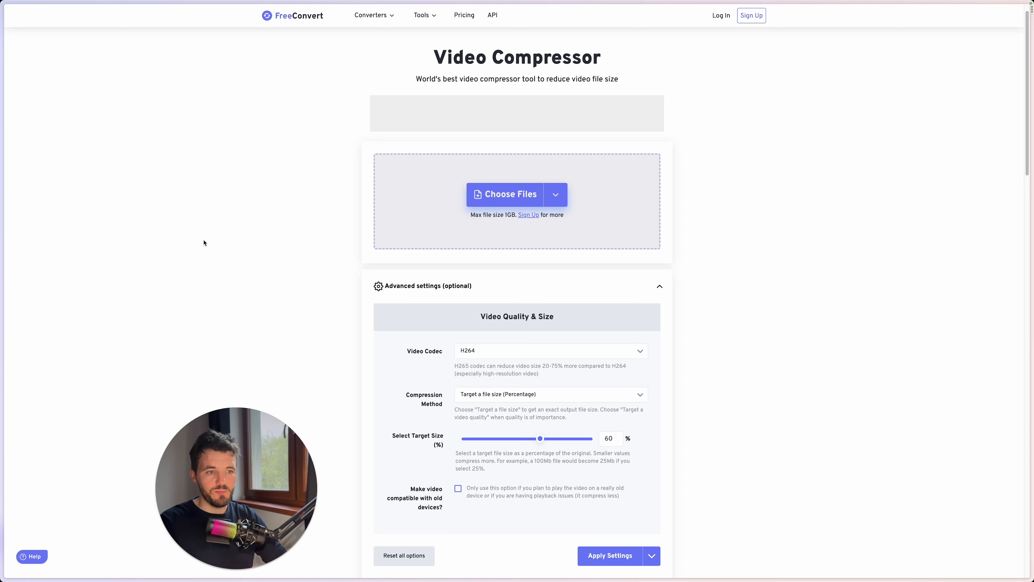
Step: Return to the Shopify Files page and show all files
mouse_move(1, 264)
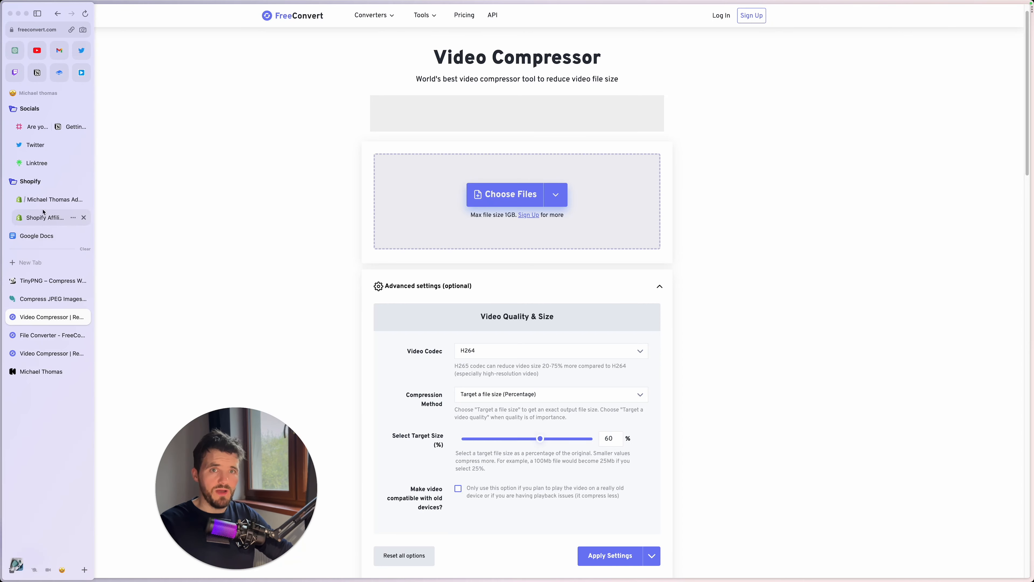
left_click(51, 216)
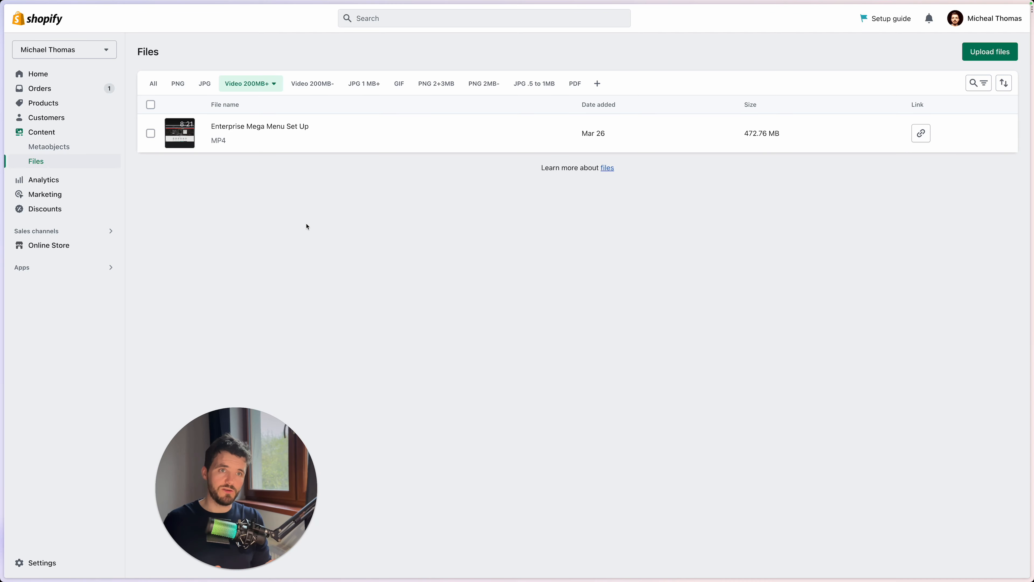
left_click(153, 83)
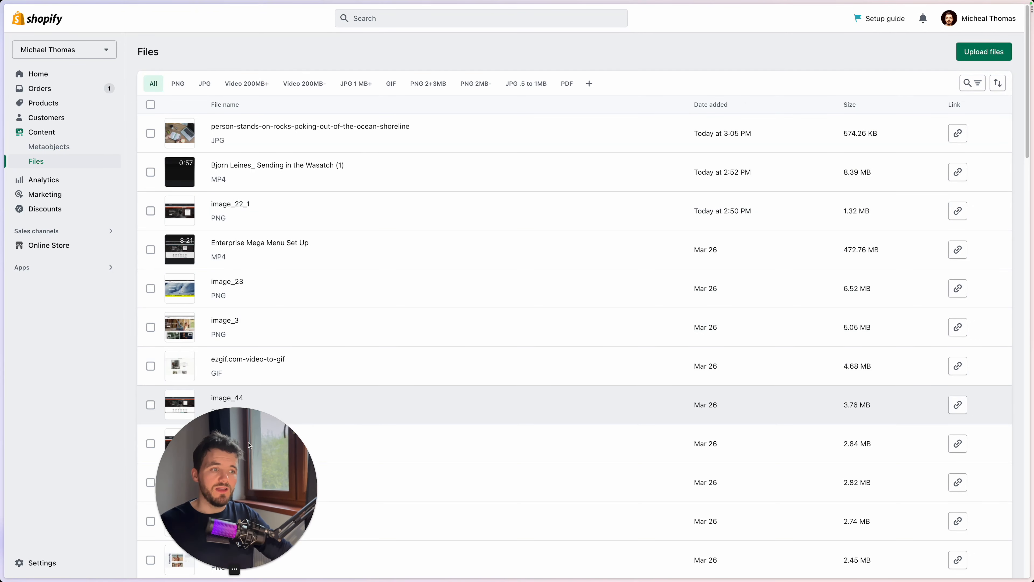
left_click_drag(239, 488, 531, 488)
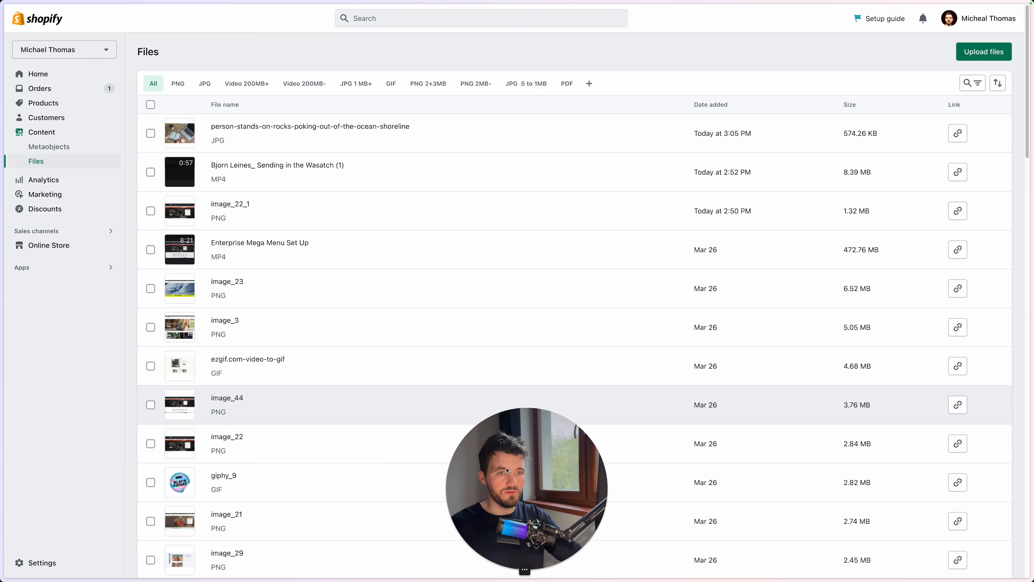